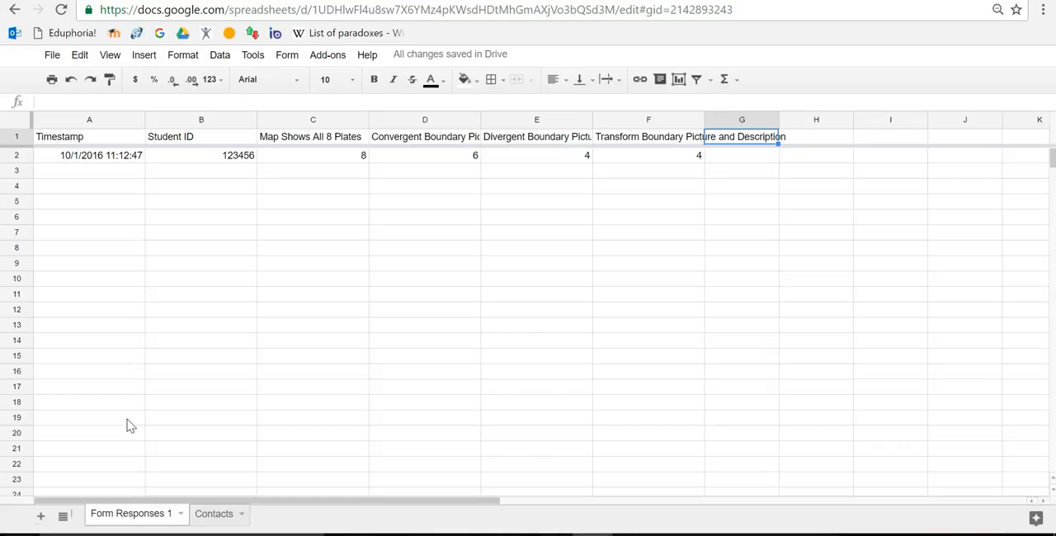
# Review the student ID 123456 on Form Responses 1 and glance at the Contacts sheet
pyautogui.click(199, 156)
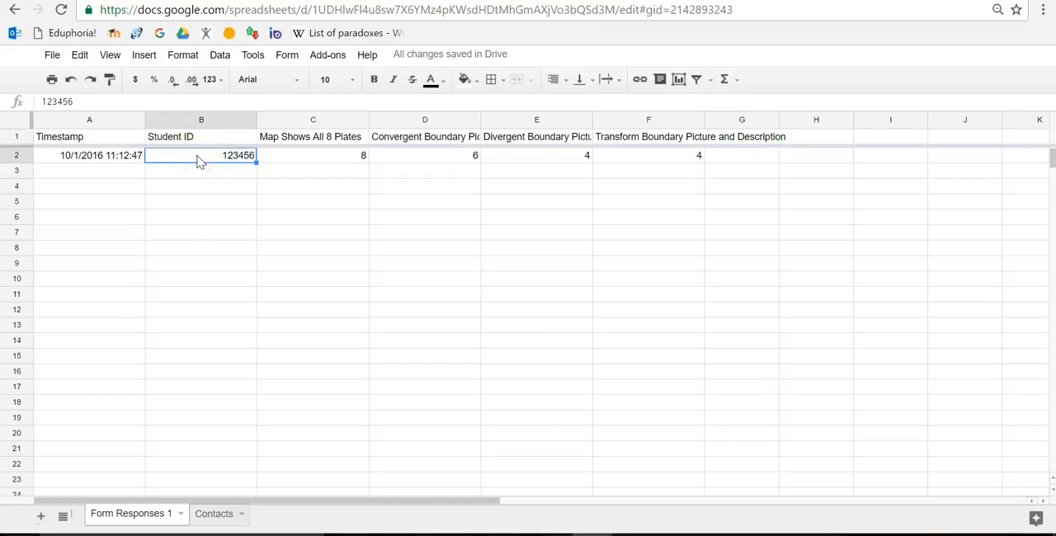
pyautogui.click(213, 514)
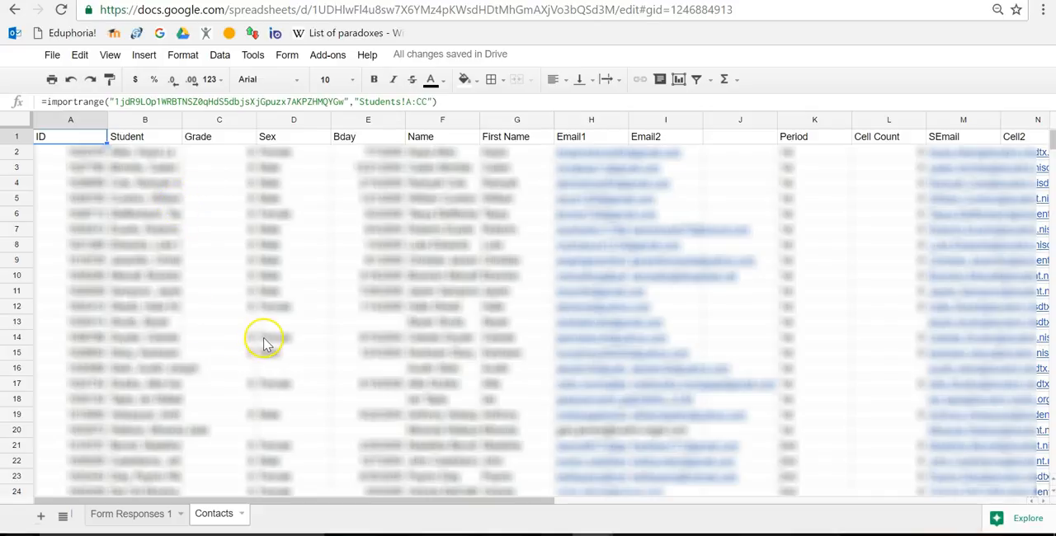
pyautogui.click(102, 517)
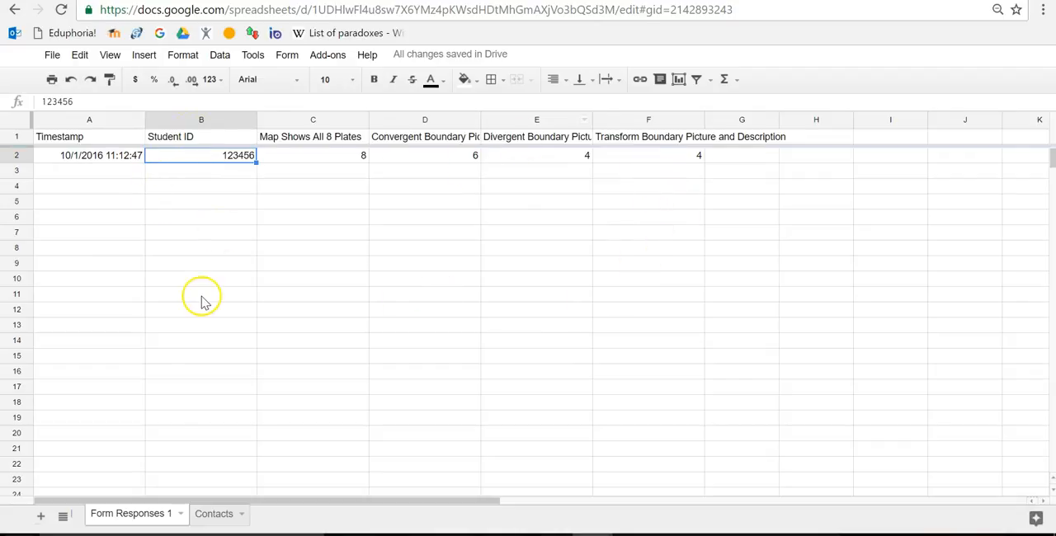
# Enter the headings Name, First Name, Email1 and Email2 across G1:J1
pyautogui.click(741, 139)
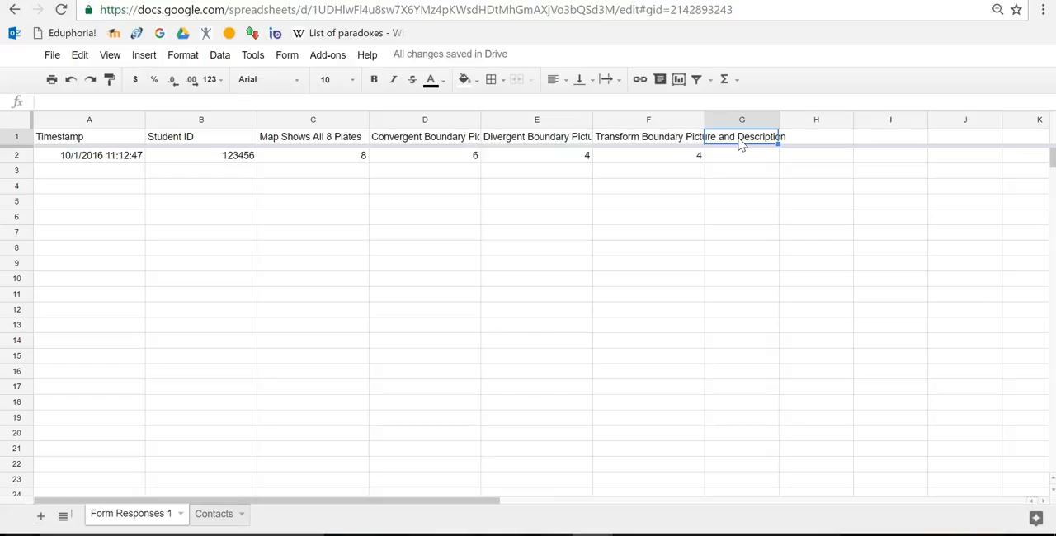
pyautogui.write('Name')
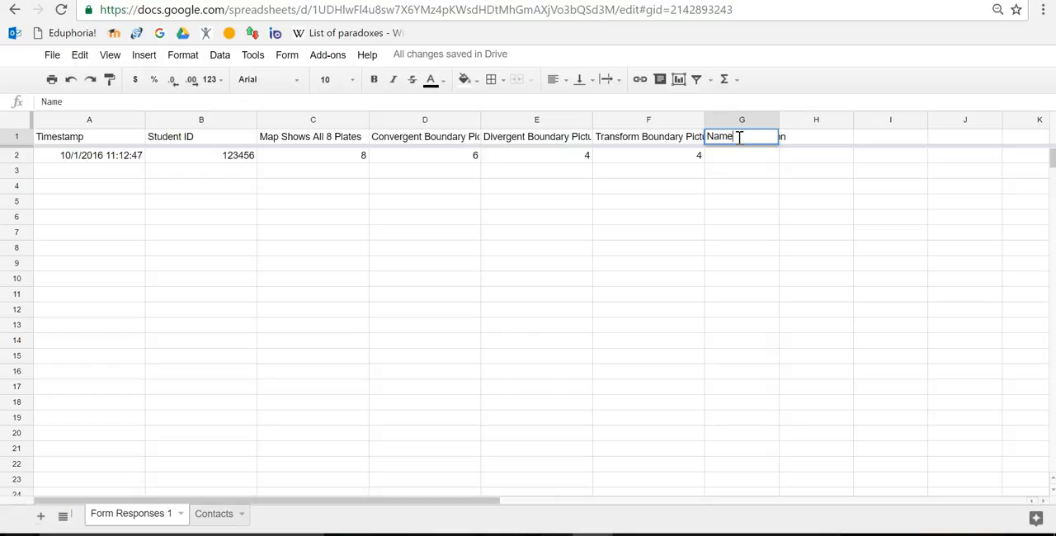
pyautogui.press('Tab')
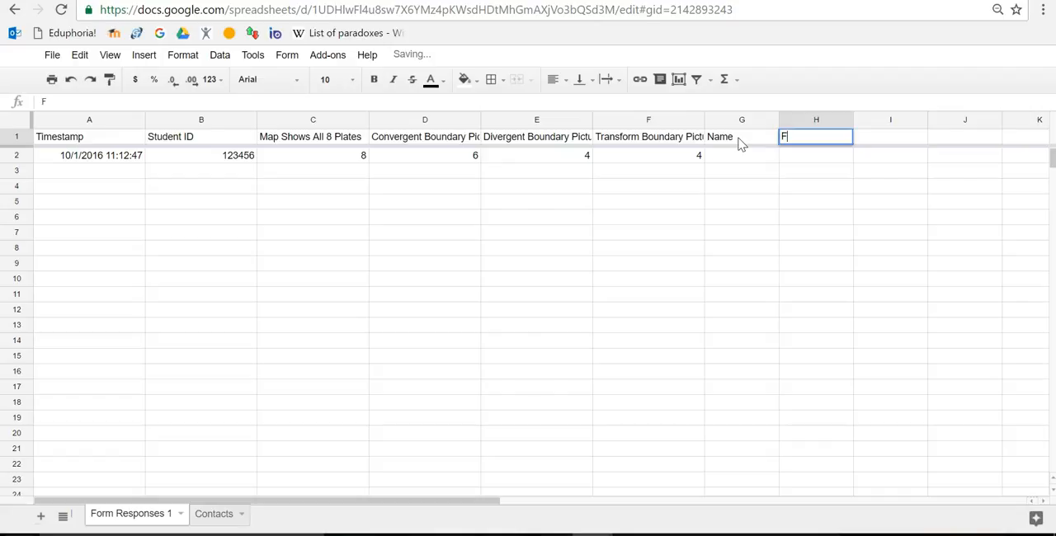
pyautogui.write('First N')
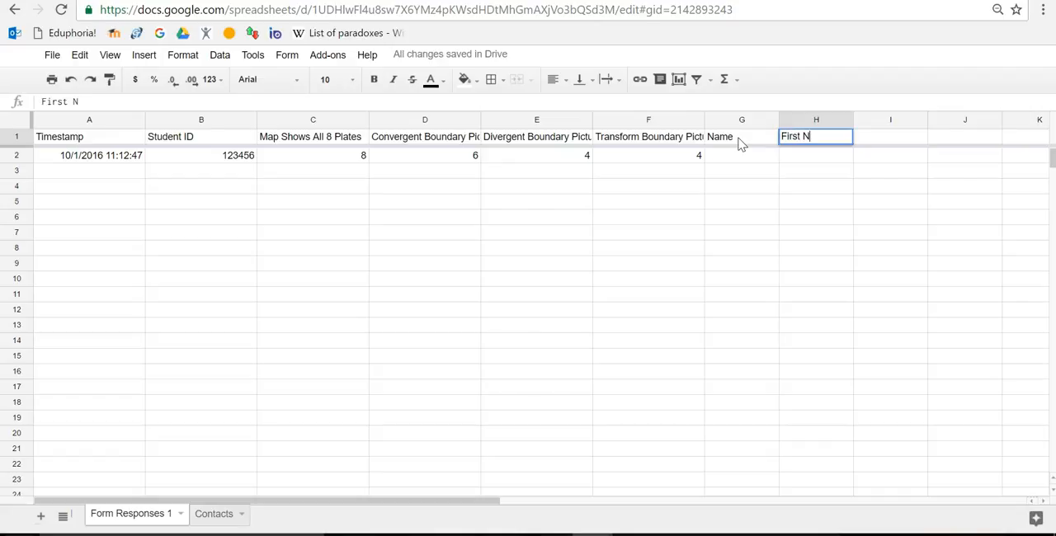
pyautogui.write('ame')
pyautogui.press('Tab')
pyautogui.write('E')
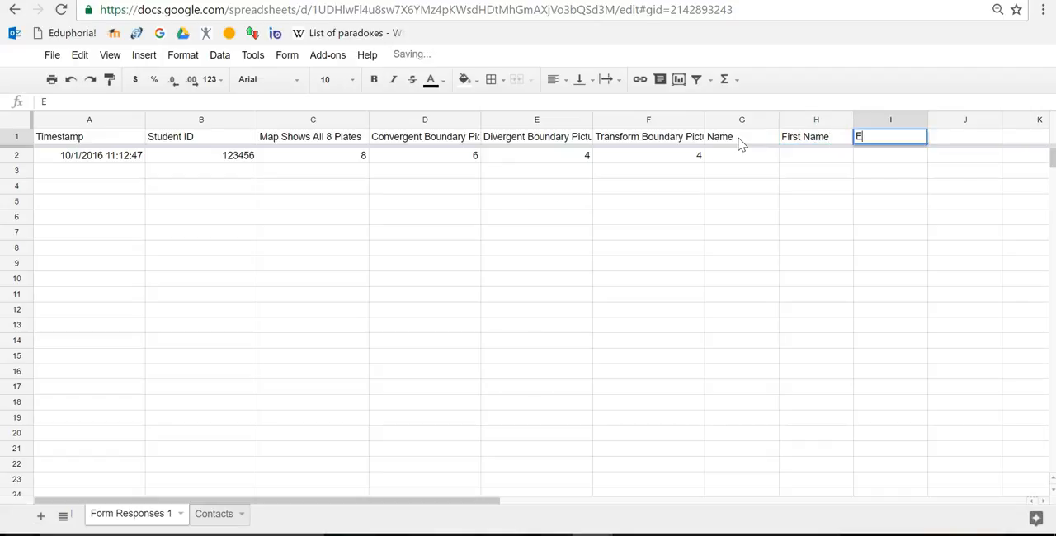
pyautogui.write('mail1')
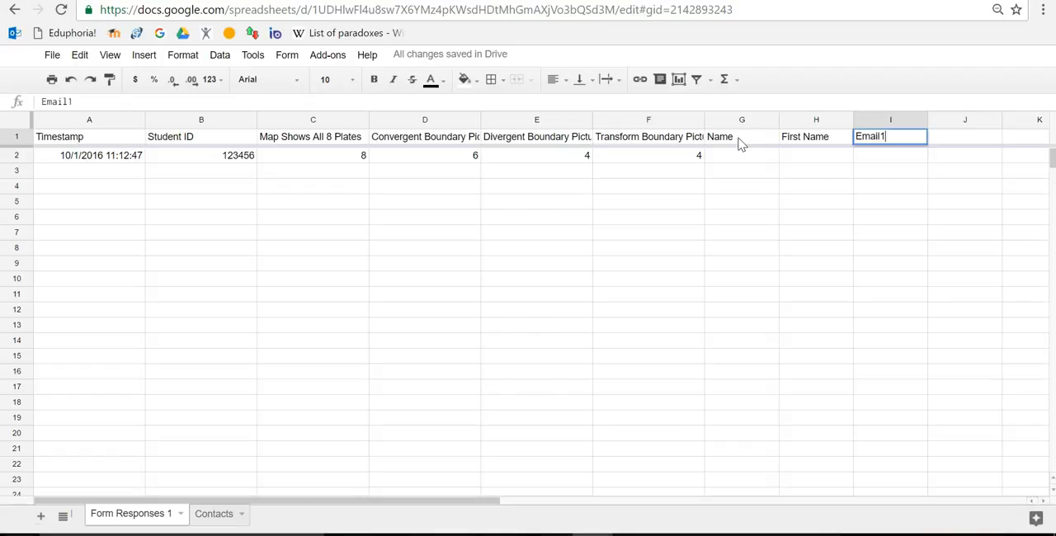
pyautogui.press('Tab')
pyautogui.write('Email')
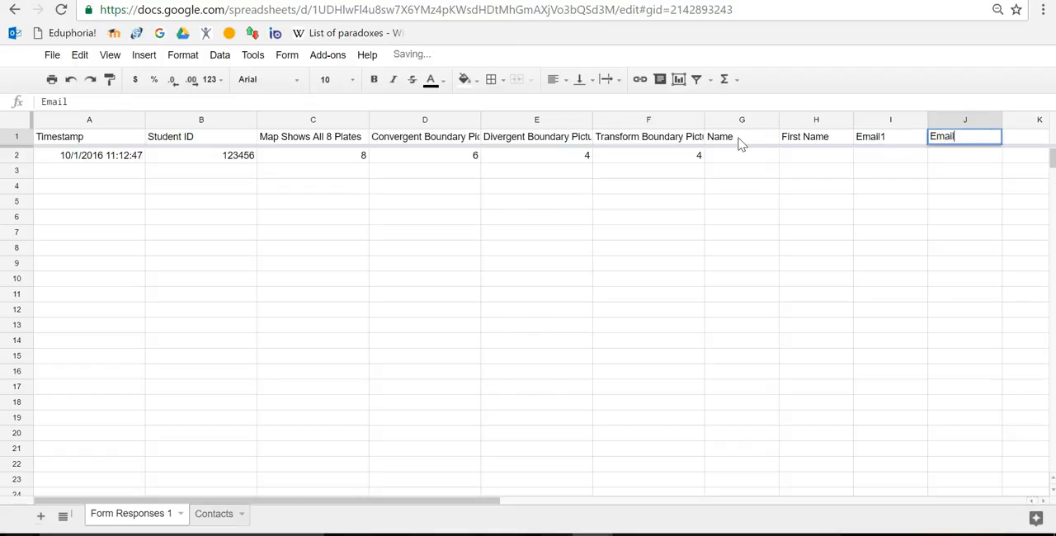
pyautogui.write('2')
pyautogui.press('Tab')
pyautogui.write('S')
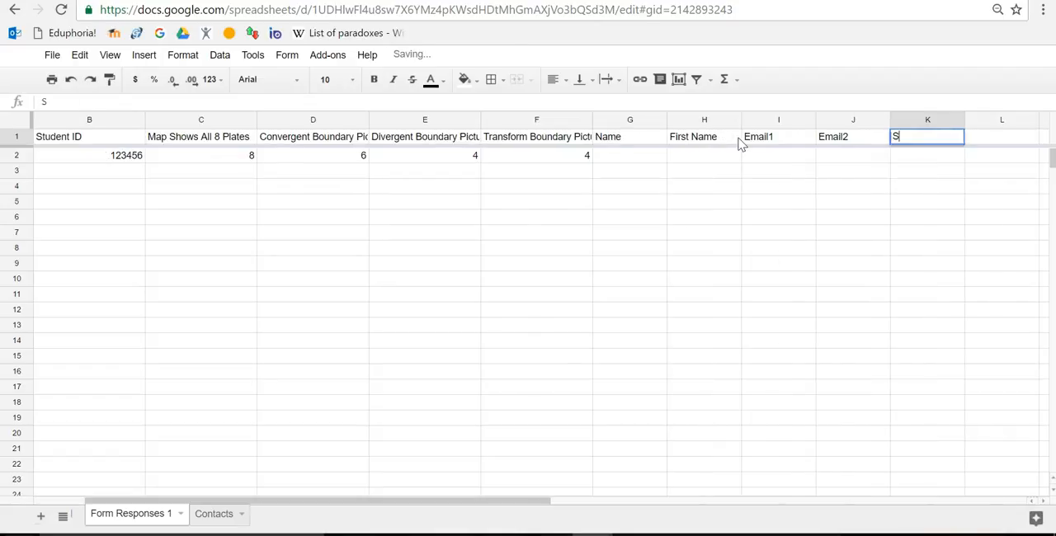
pyautogui.write('Email')
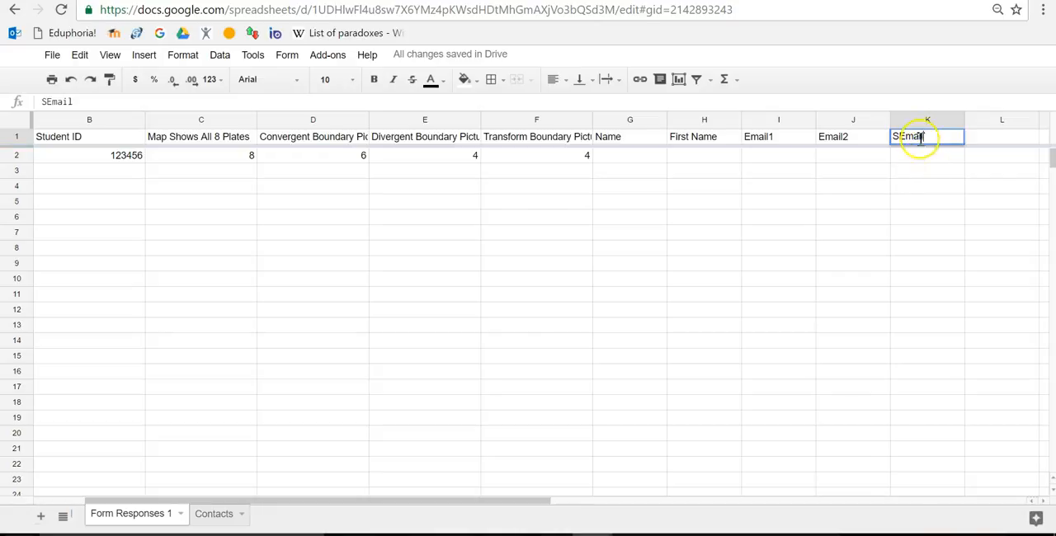
# Commit the SEmail heading in K1, review B2 and G2, and show the Contacts sheet columns
pyautogui.click(921, 138)
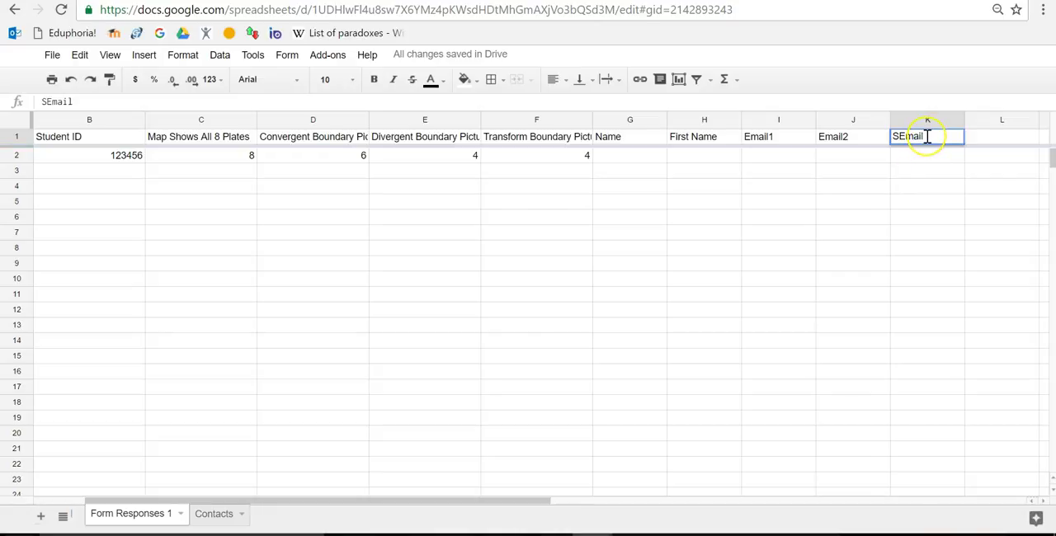
pyautogui.click(647, 157)
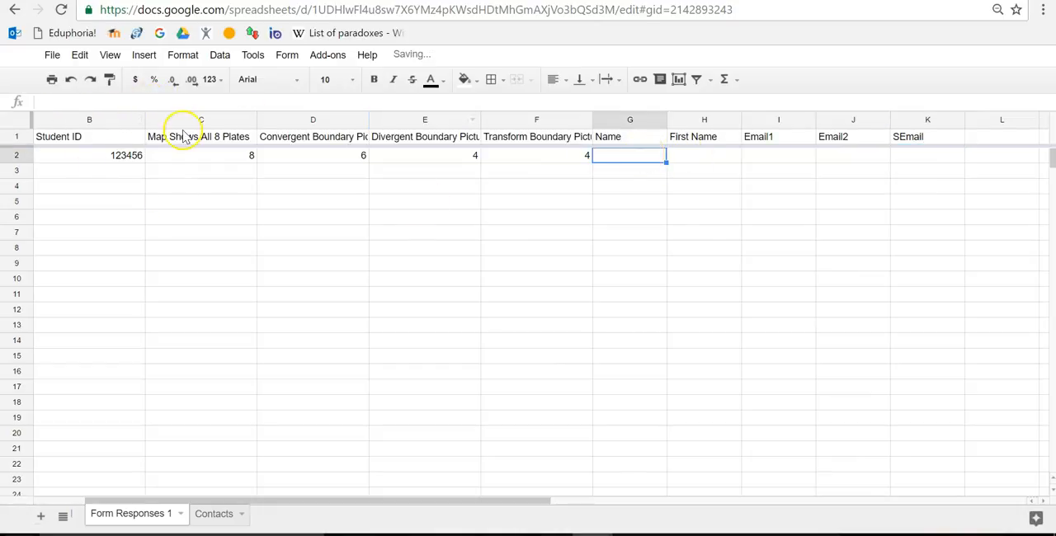
pyautogui.click(113, 159)
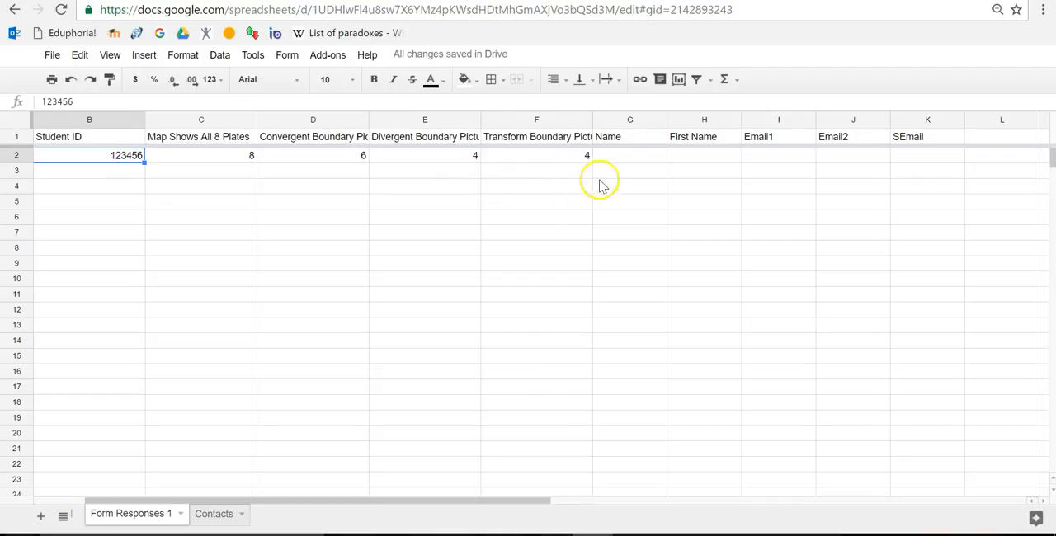
pyautogui.click(617, 162)
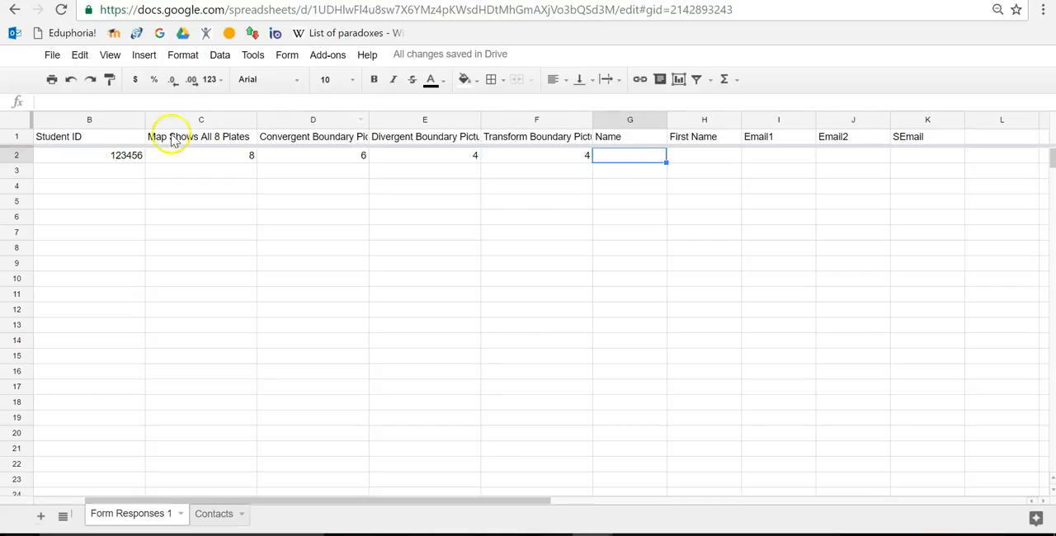
pyautogui.click(128, 158)
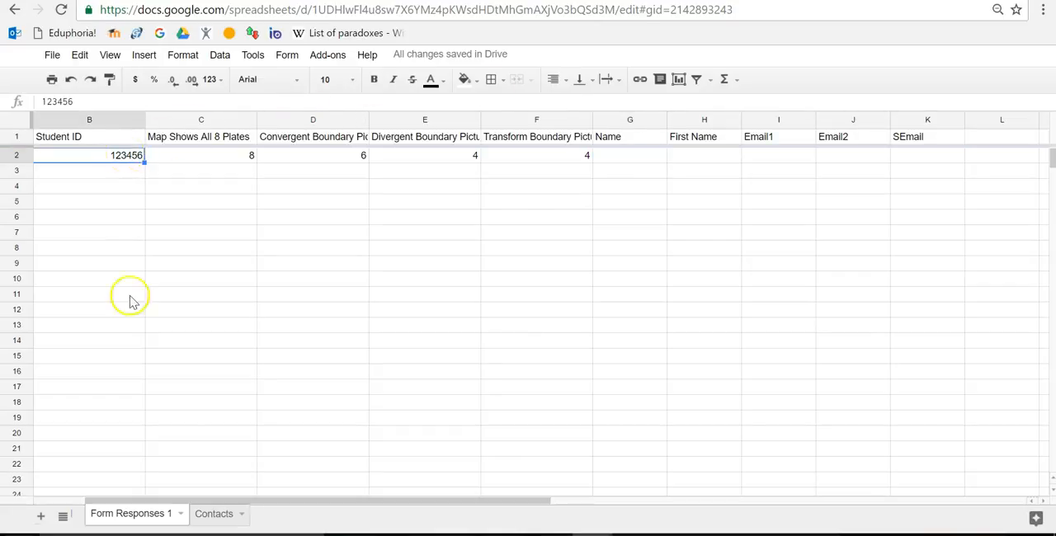
pyautogui.click(212, 514)
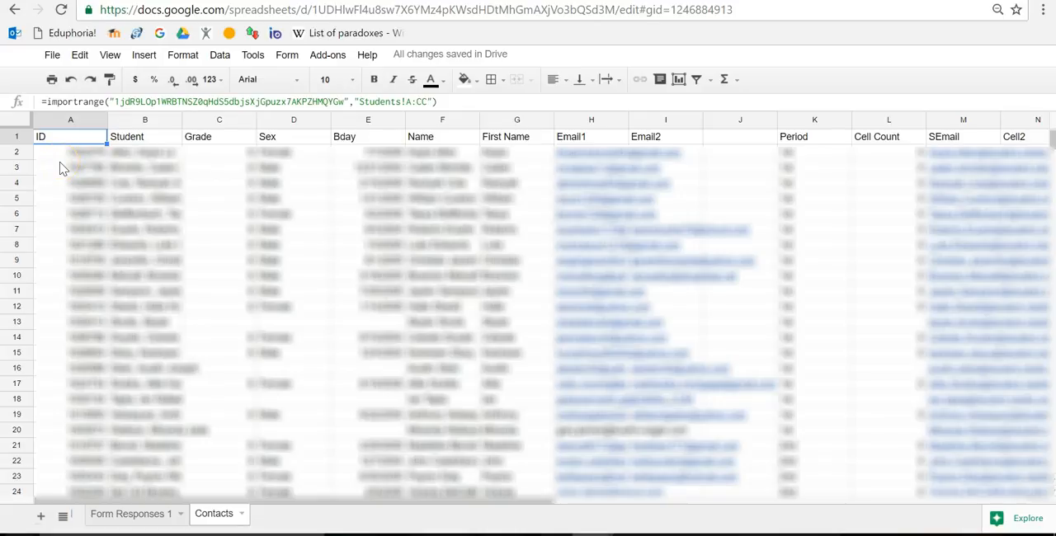
# Begin a VLOOKUP in G2 of Form Responses 1 using the Student ID in B2 as the key
pyautogui.click(113, 518)
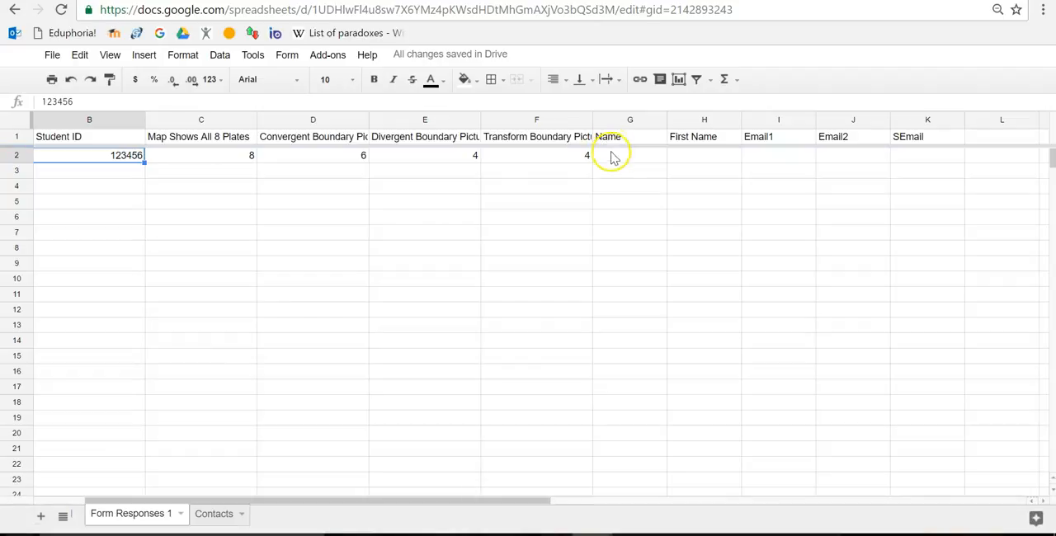
pyautogui.click(614, 157)
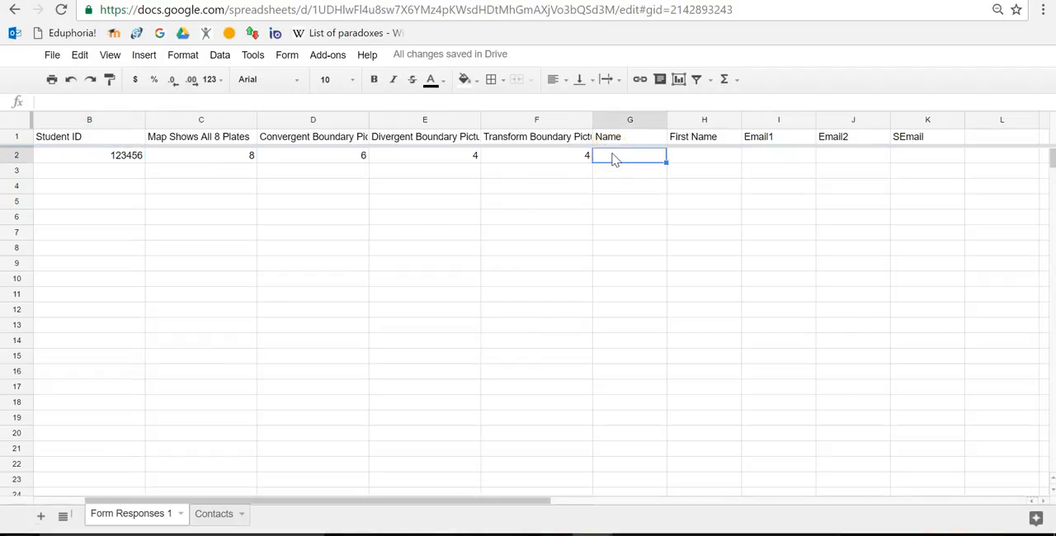
pyautogui.write('=vlooku')
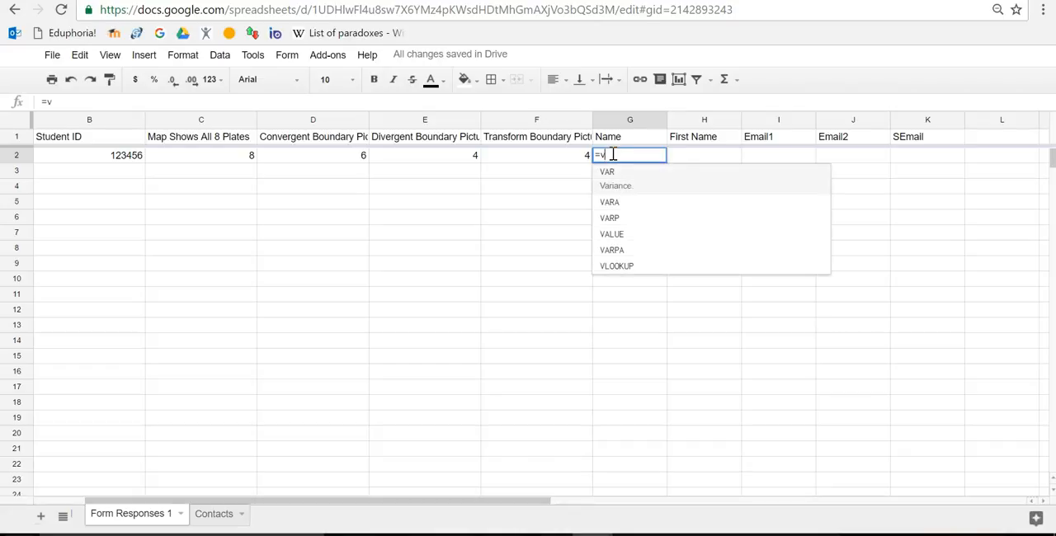
pyautogui.write('p(')
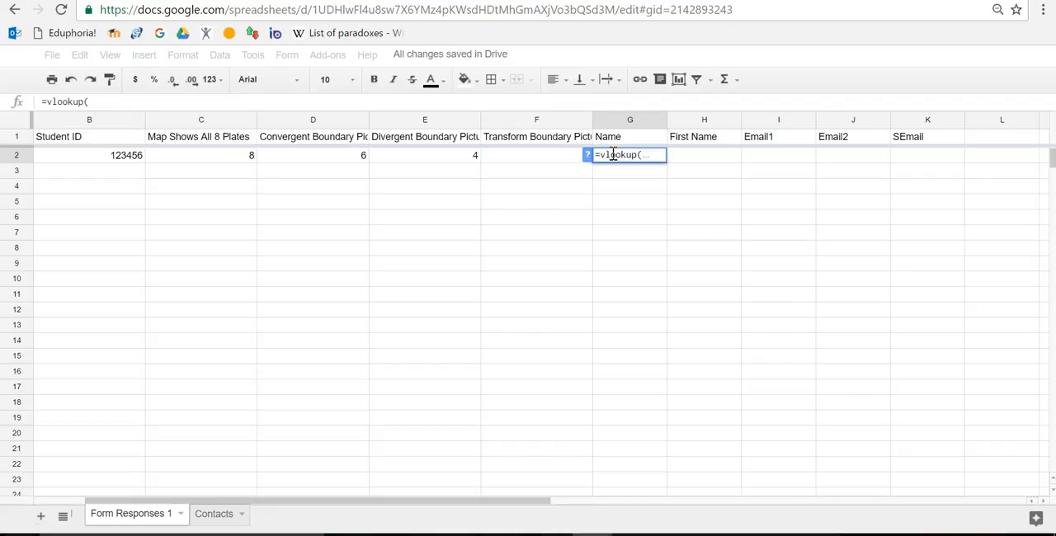
pyautogui.click(89, 161)
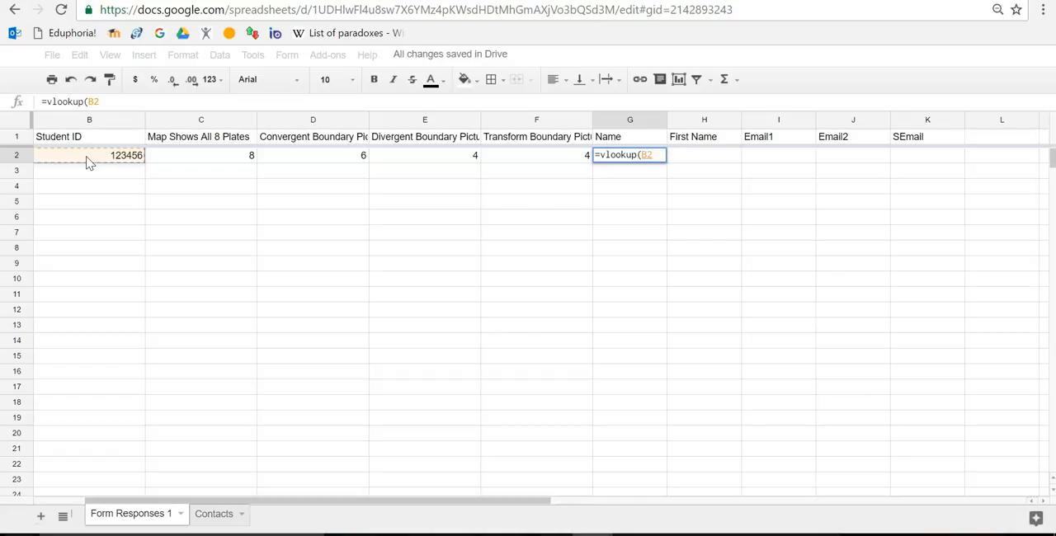
pyautogui.write(',')
# Set the lookup range to Contacts columns A through M and recheck the Contacts columns
pyautogui.click(206, 514)
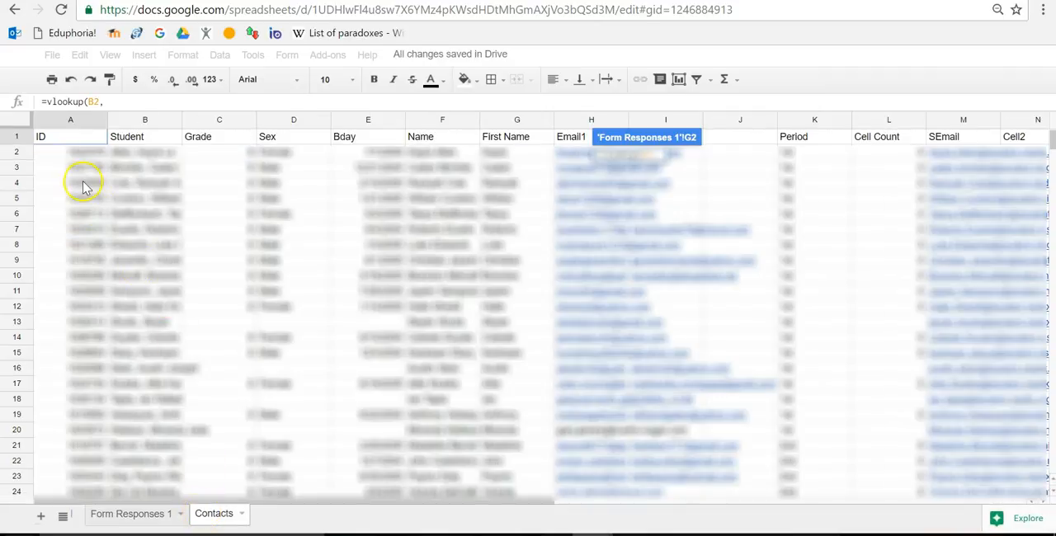
pyautogui.moveTo(67, 119)
pyautogui.mouseDown()
pyautogui.moveTo(854, 145)
pyautogui.moveTo(941, 107)
pyautogui.mouseUp()
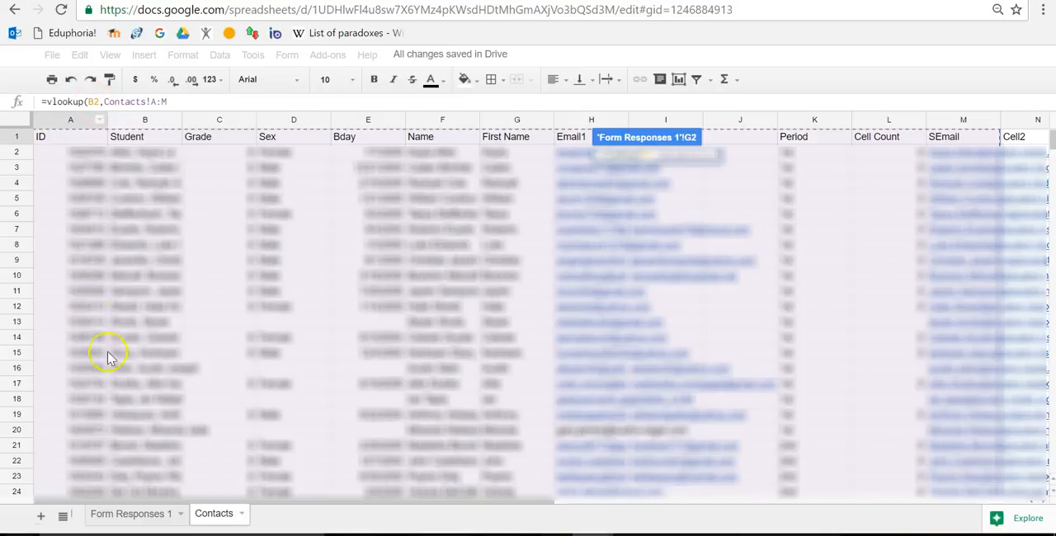
pyautogui.click(120, 513)
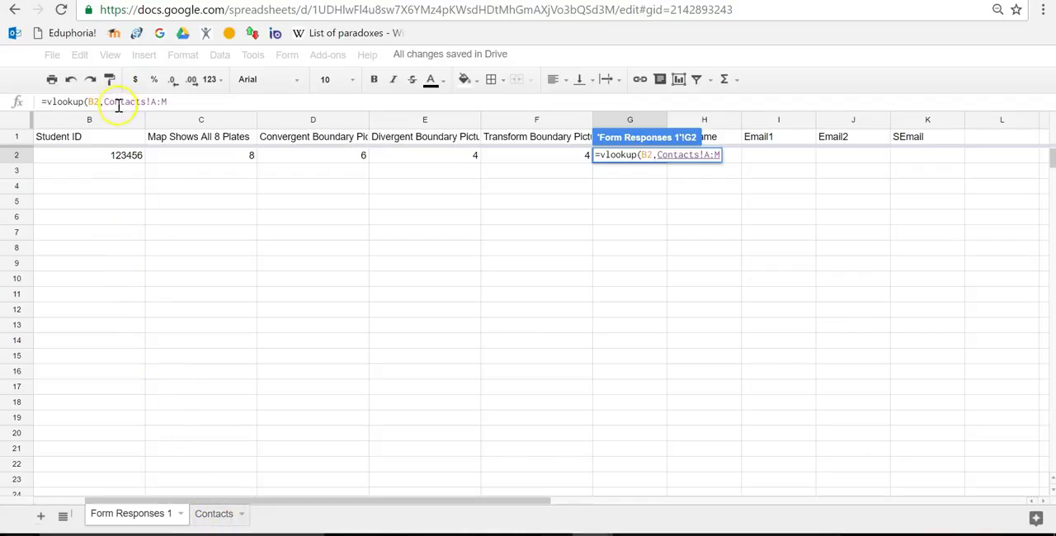
pyautogui.click(174, 102)
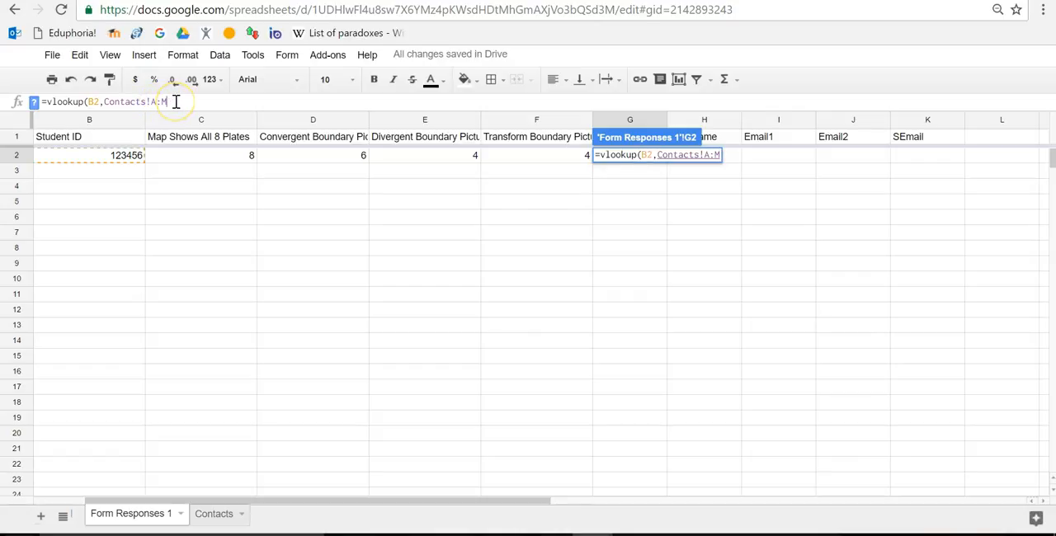
pyautogui.write(',')
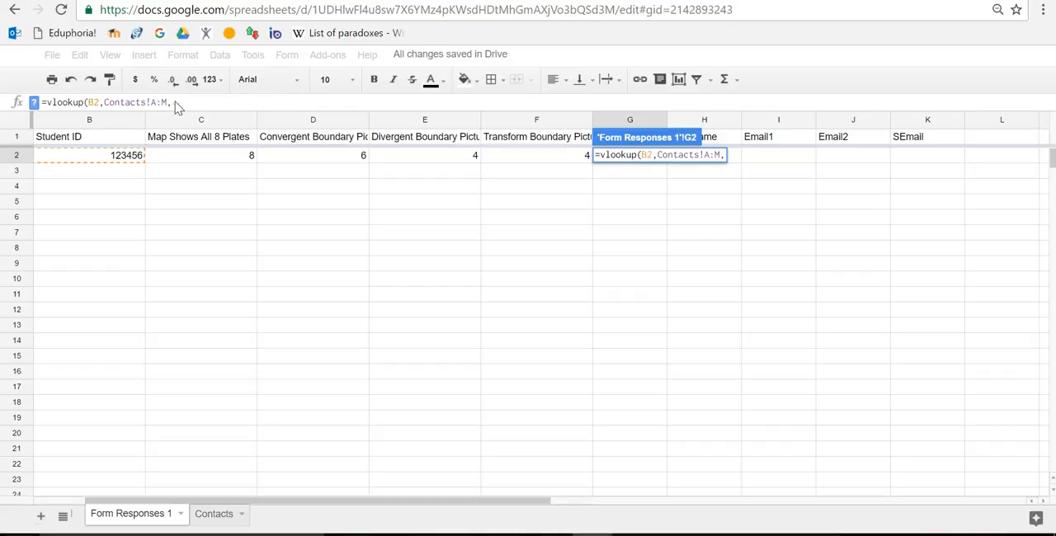
pyautogui.click(214, 514)
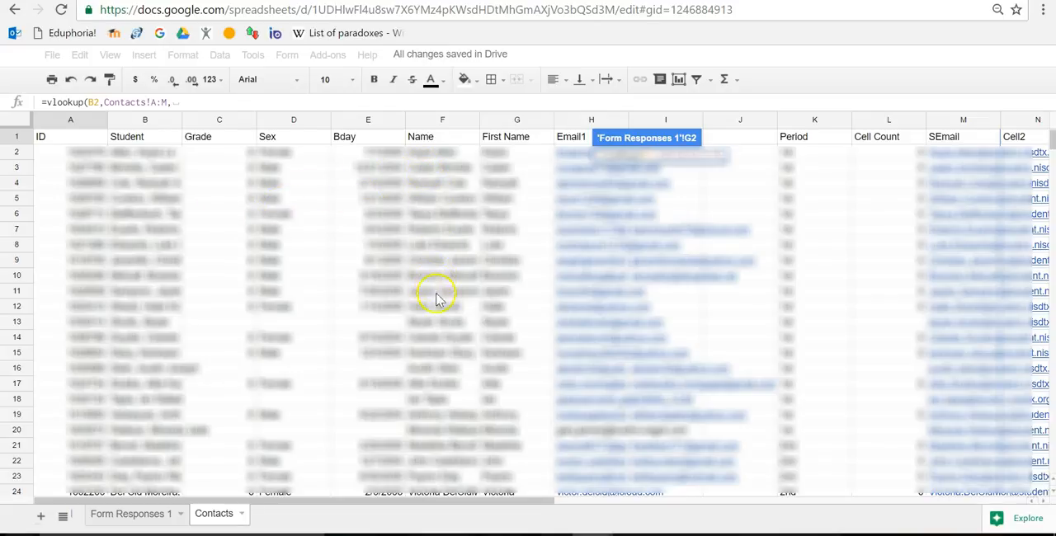
pyautogui.click(142, 513)
pyautogui.click(181, 102)
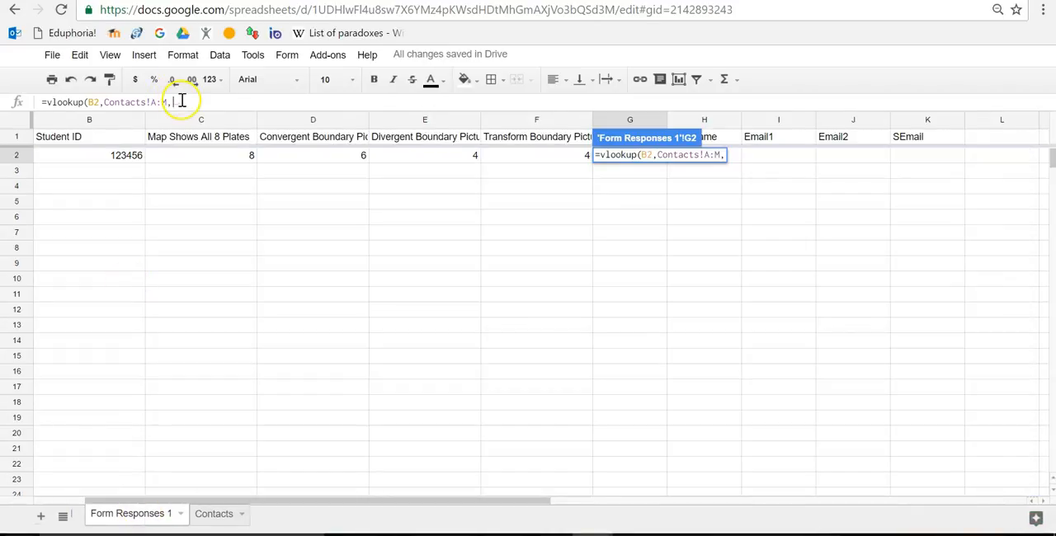
pyautogui.write('6')
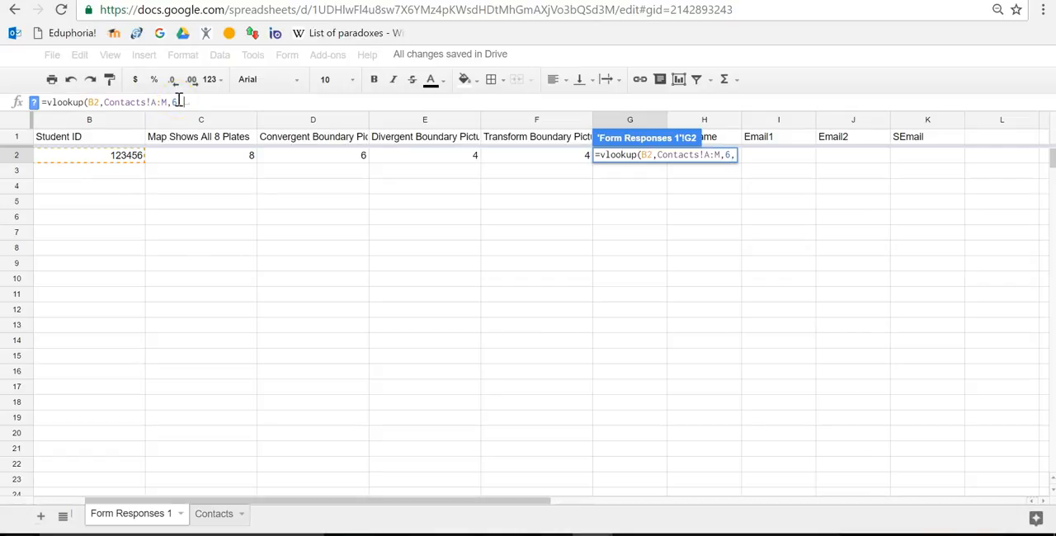
pyautogui.write(',false')
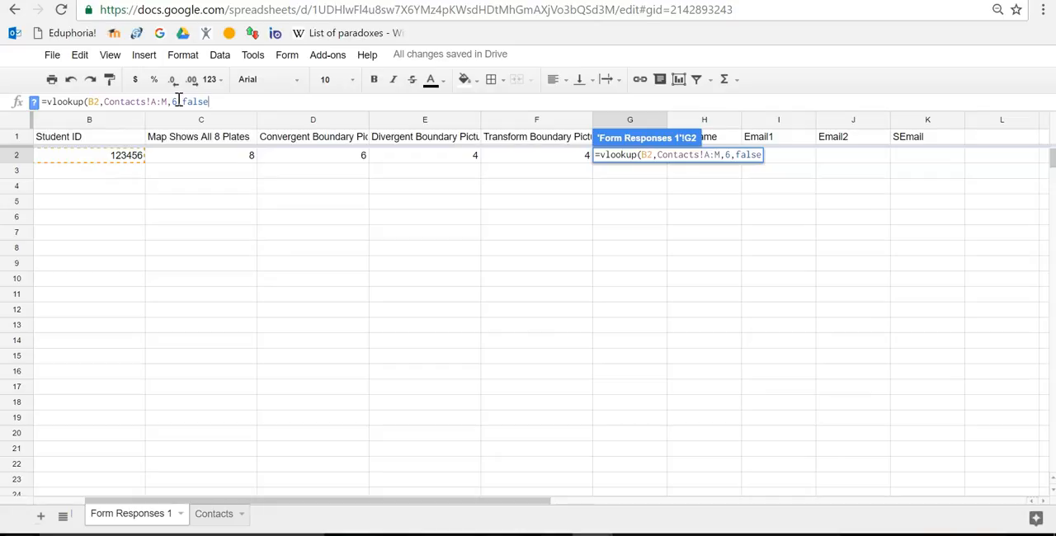
pyautogui.write(')')
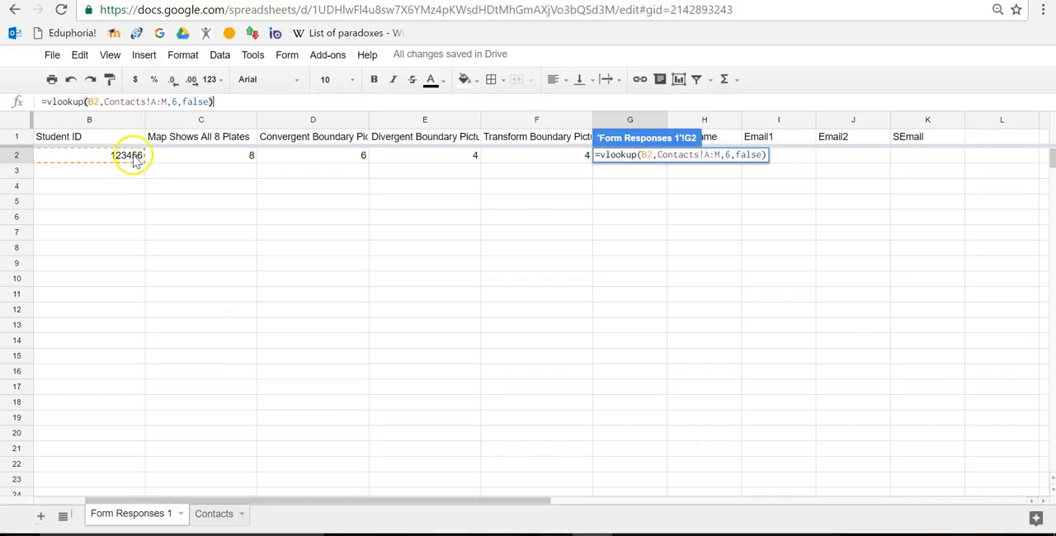
pyautogui.click(174, 101)
pyautogui.click(188, 101)
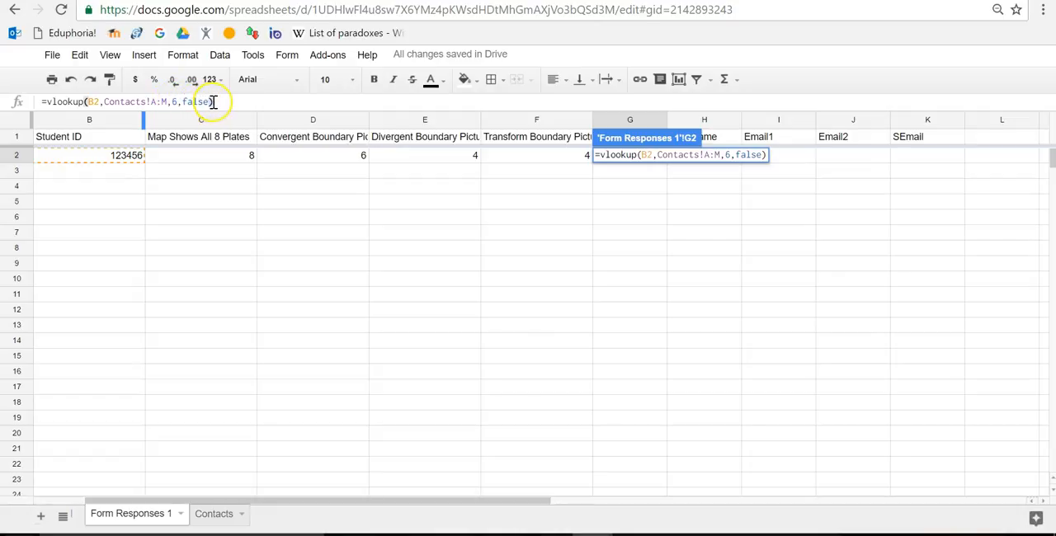
pyautogui.press('Return')
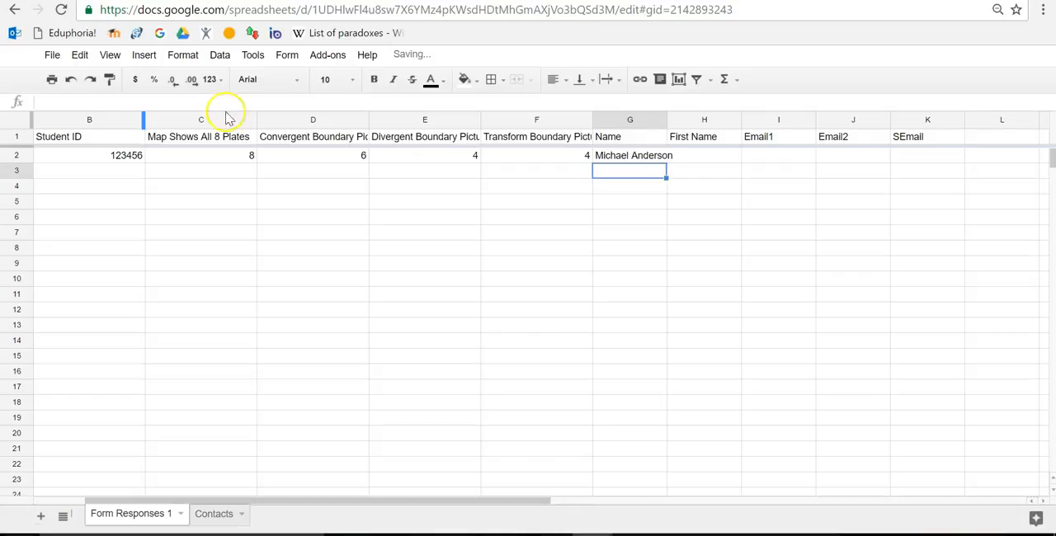
pyautogui.click(614, 161)
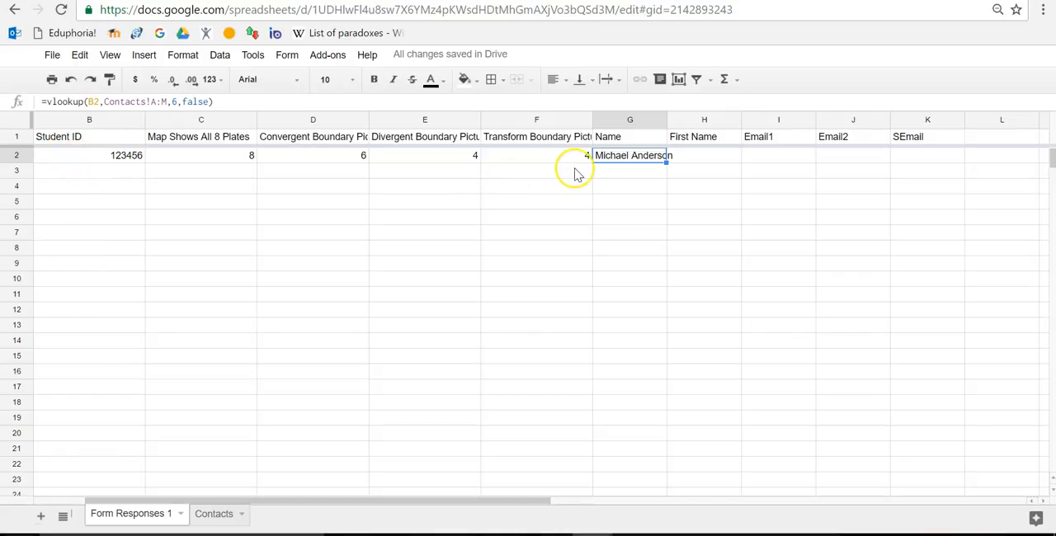
# Review the empty First Name, Email1, Email2 and SEmail cells in row 2
pyautogui.click(685, 156)
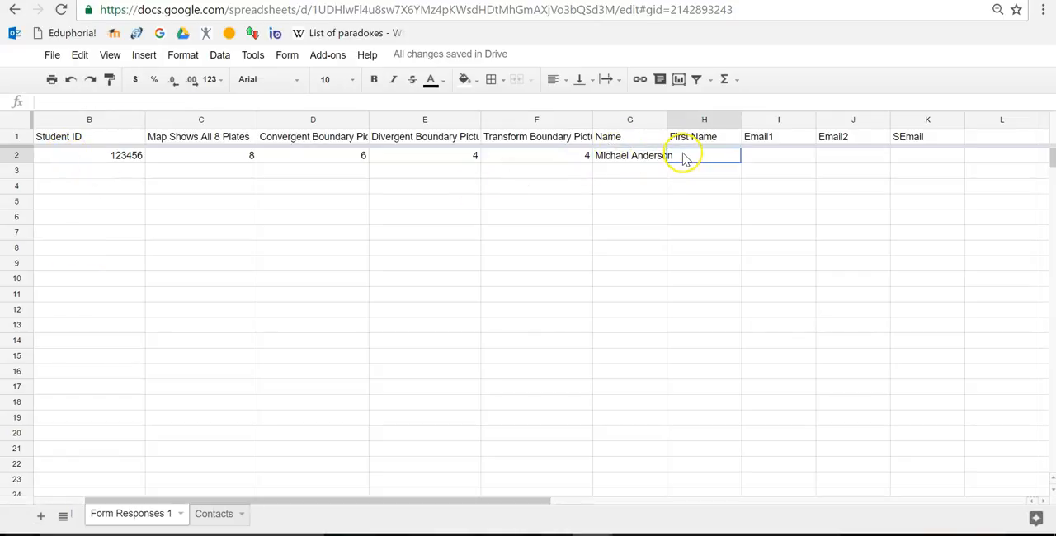
pyautogui.click(762, 157)
pyautogui.click(829, 156)
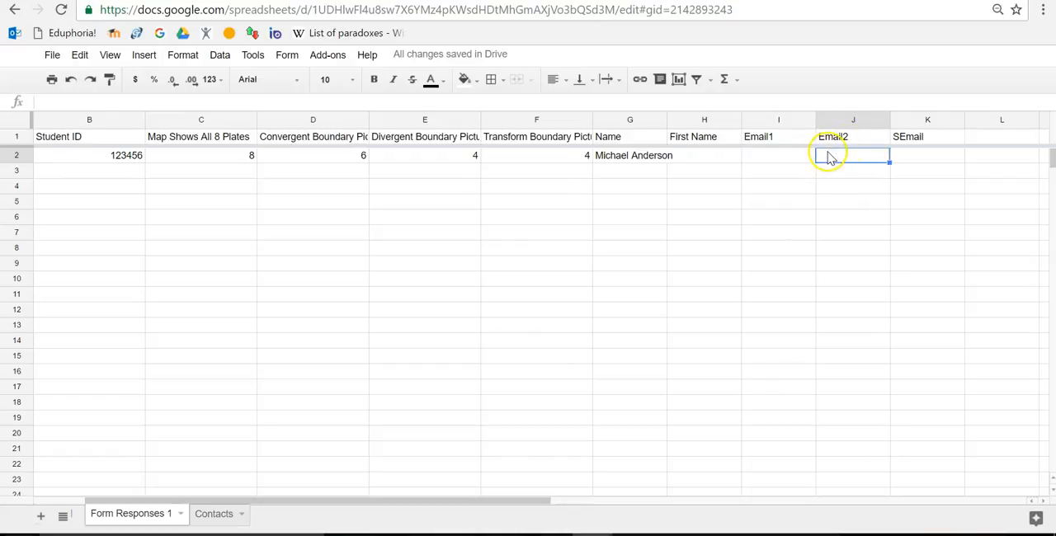
pyautogui.click(907, 155)
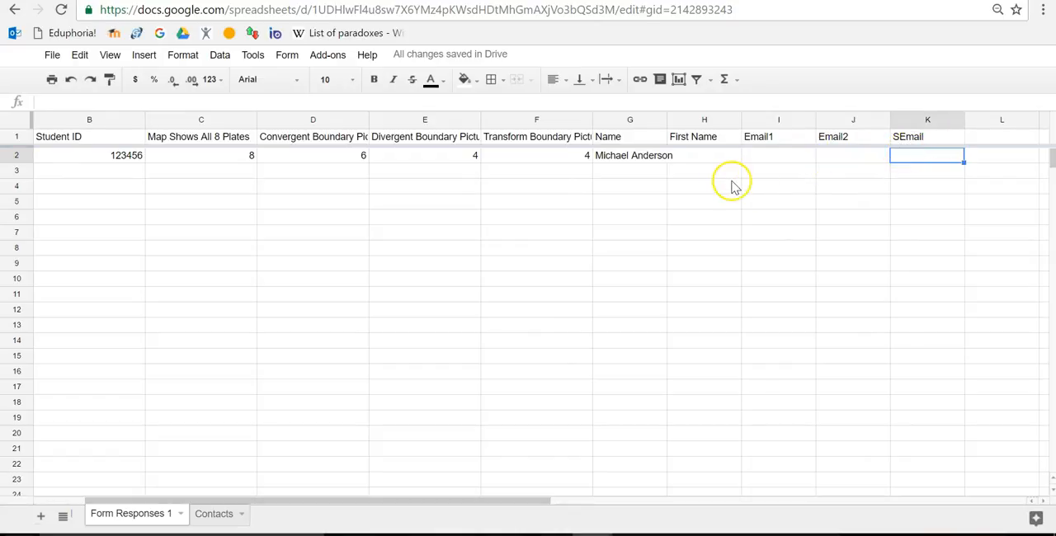
pyautogui.click(708, 158)
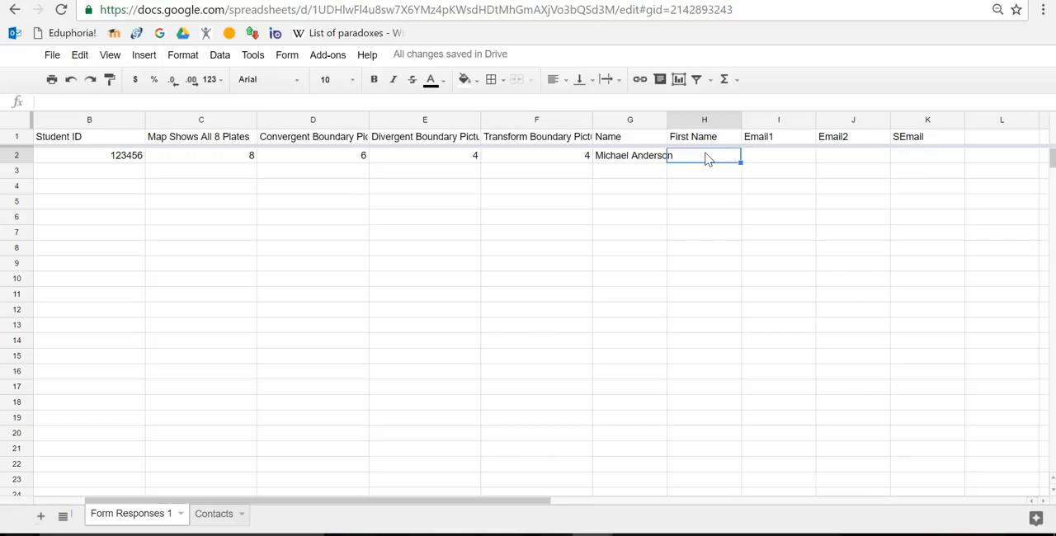
# Make G2's lookup use $B2 and Contacts!$A:$M absolute references via F4
pyautogui.click(635, 159)
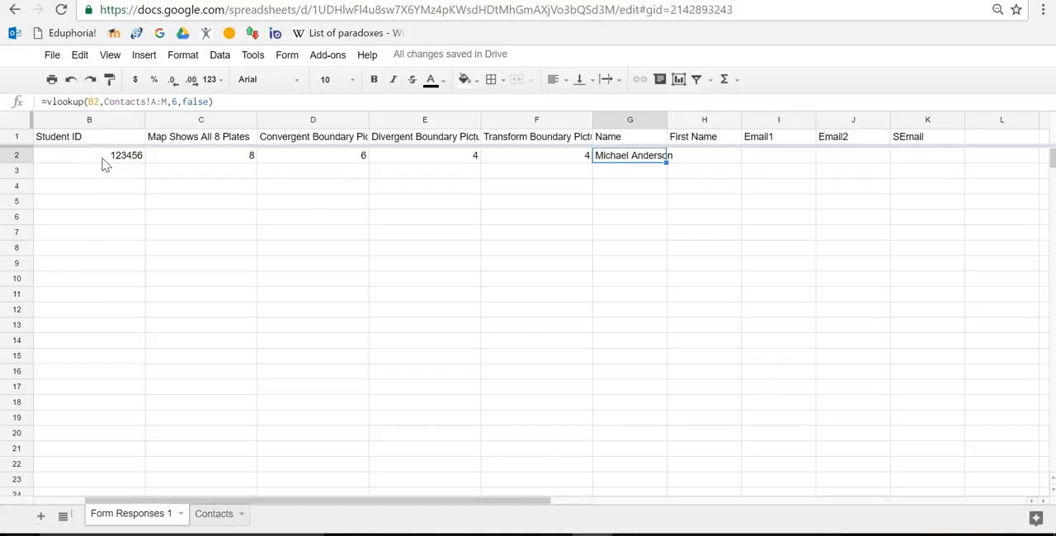
pyautogui.click(94, 102)
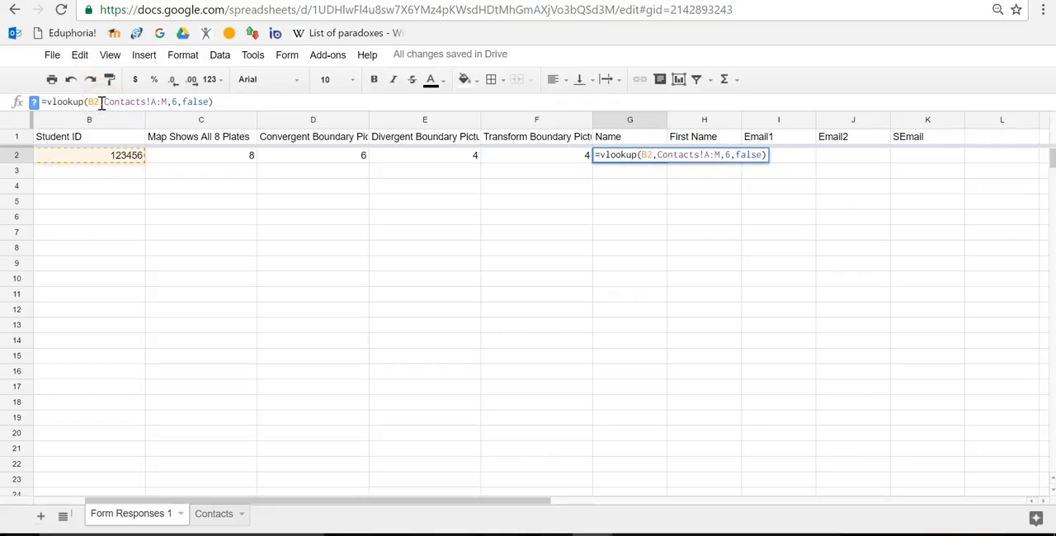
pyautogui.press('F4')
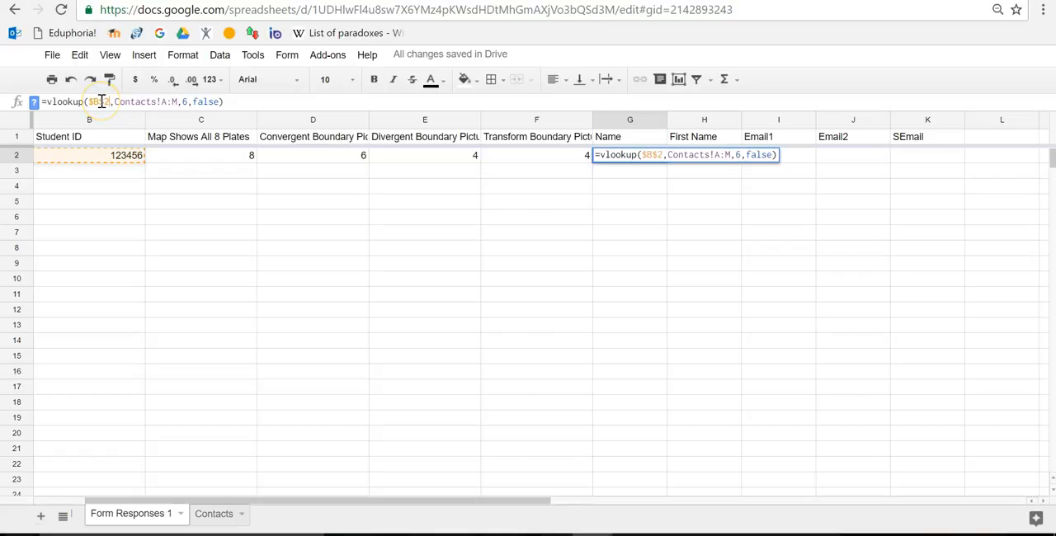
pyautogui.press('BackSpace')
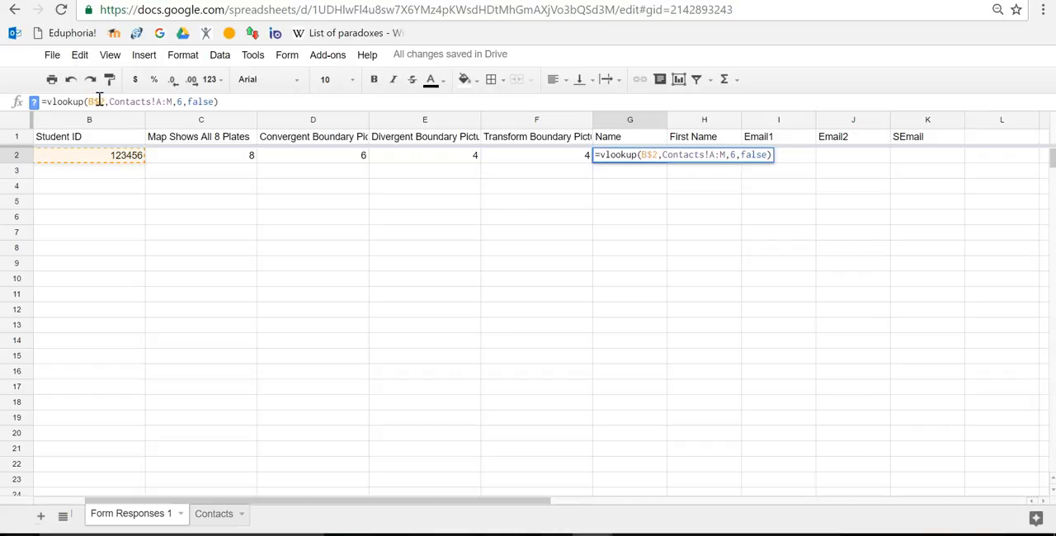
pyautogui.click(90, 102)
pyautogui.press('F4')
pyautogui.press('F4')
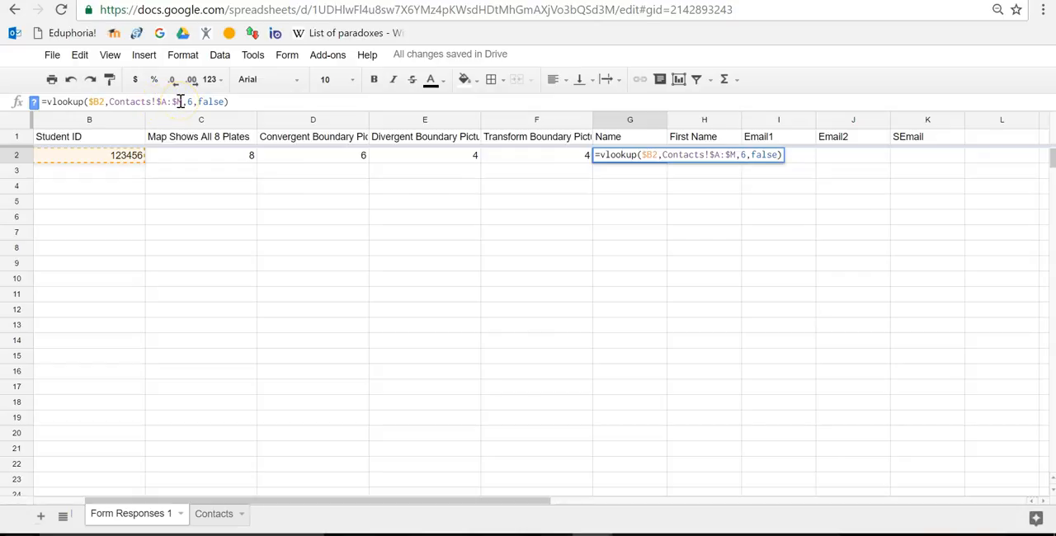
pyautogui.press('Return')
# Paste G2's anchored lookup into H2, I2, J2 and K2, then inspect H2's column index
pyautogui.press('Up')
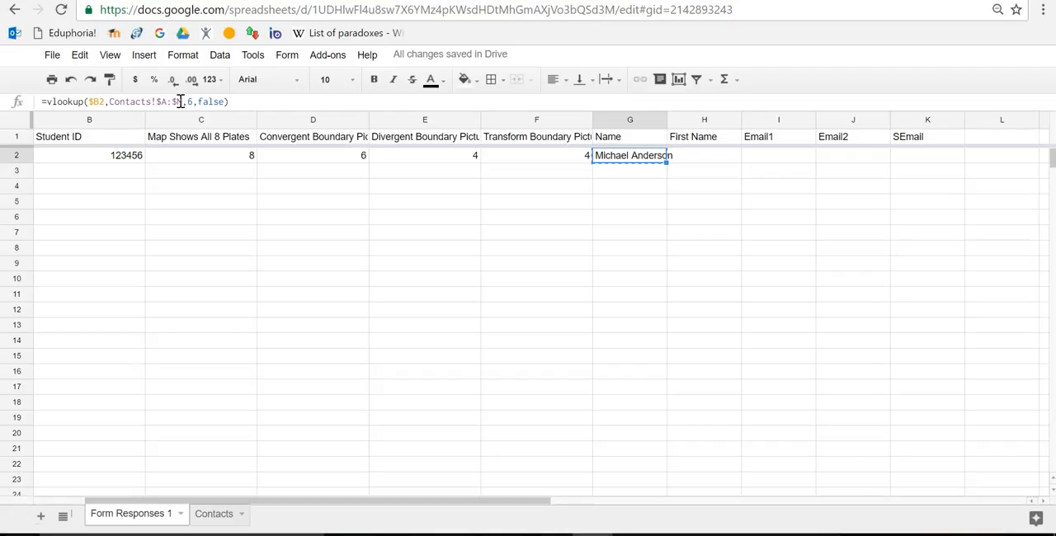
pyautogui.press('Right')
pyautogui.hotkey('ctrl', 'v')
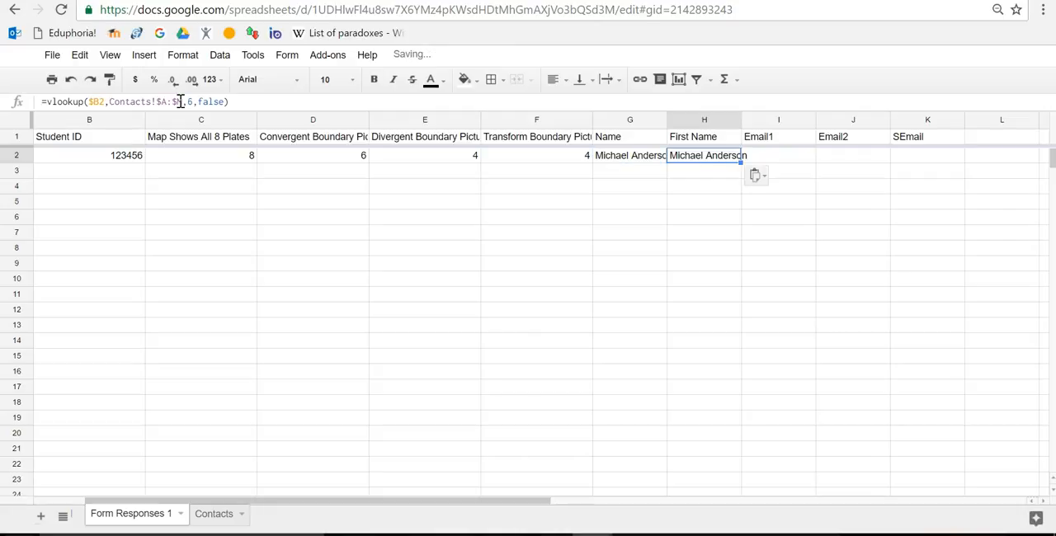
pyautogui.press('Right')
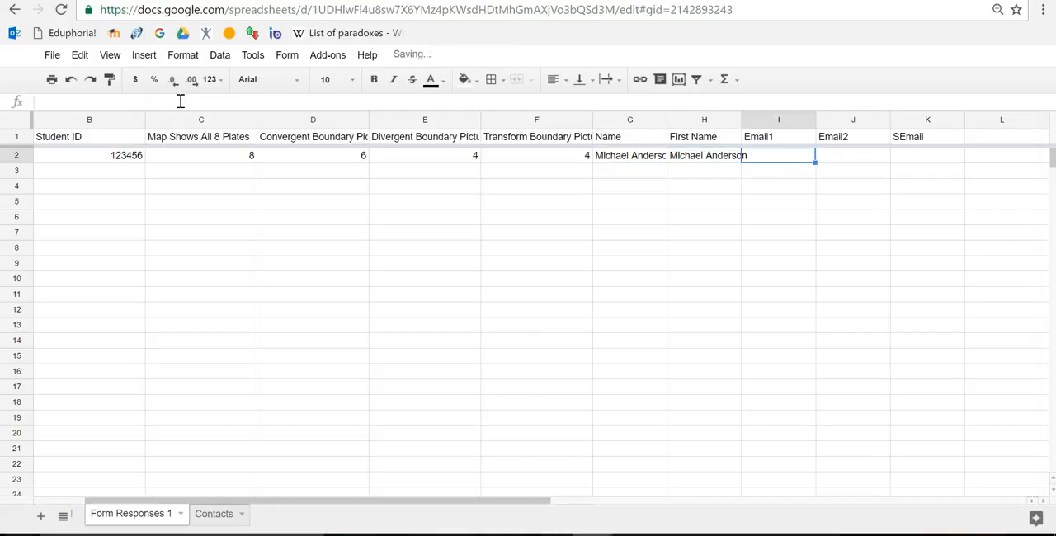
pyautogui.hotkey('ctrl', 'v')
pyautogui.press('Right')
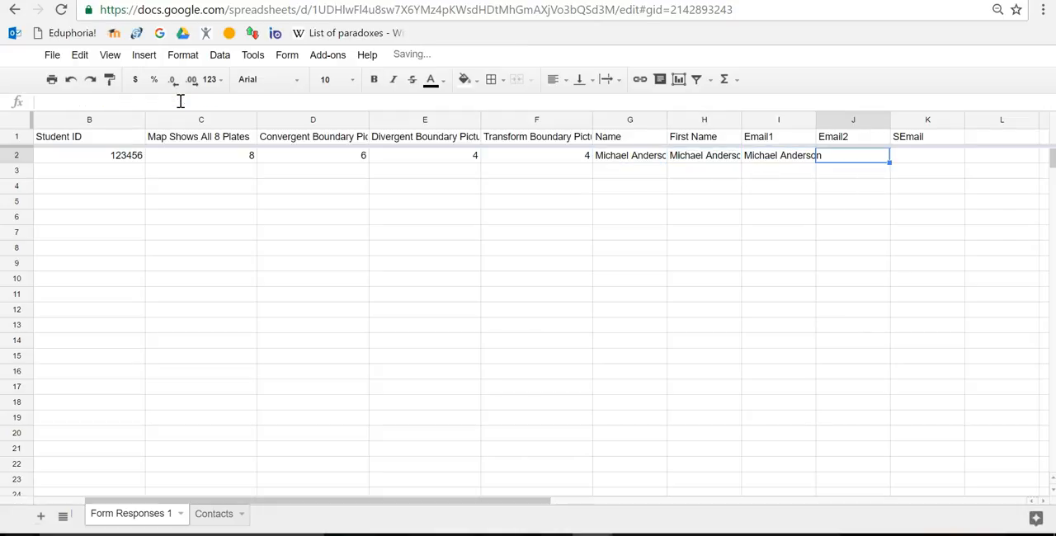
pyautogui.hotkey('ctrl', 'v')
pyautogui.press('Right')
pyautogui.hotkey('ctrl', 'v')
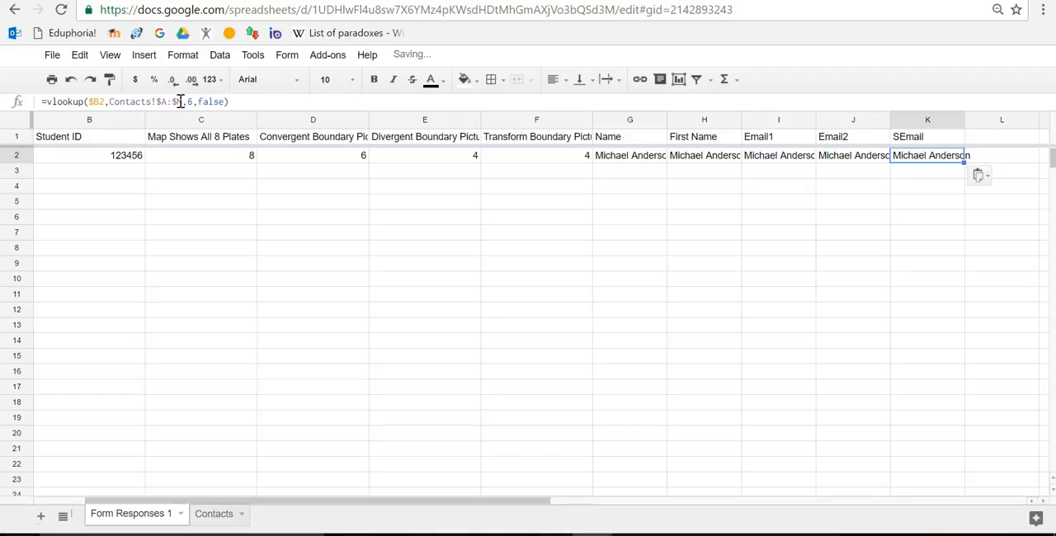
pyautogui.press('Left')
pyautogui.press('Left')
pyautogui.press('Left')
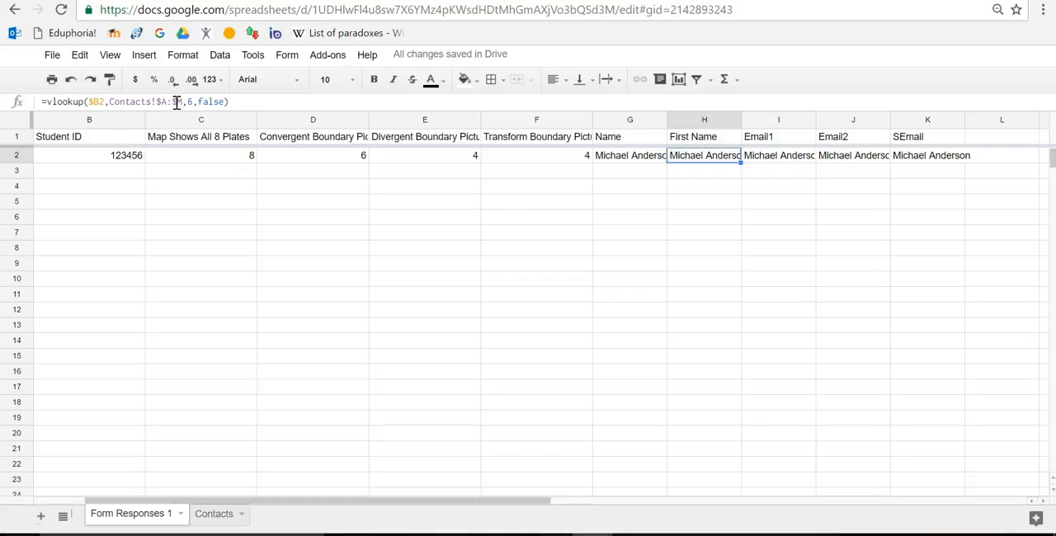
pyautogui.click(189, 101)
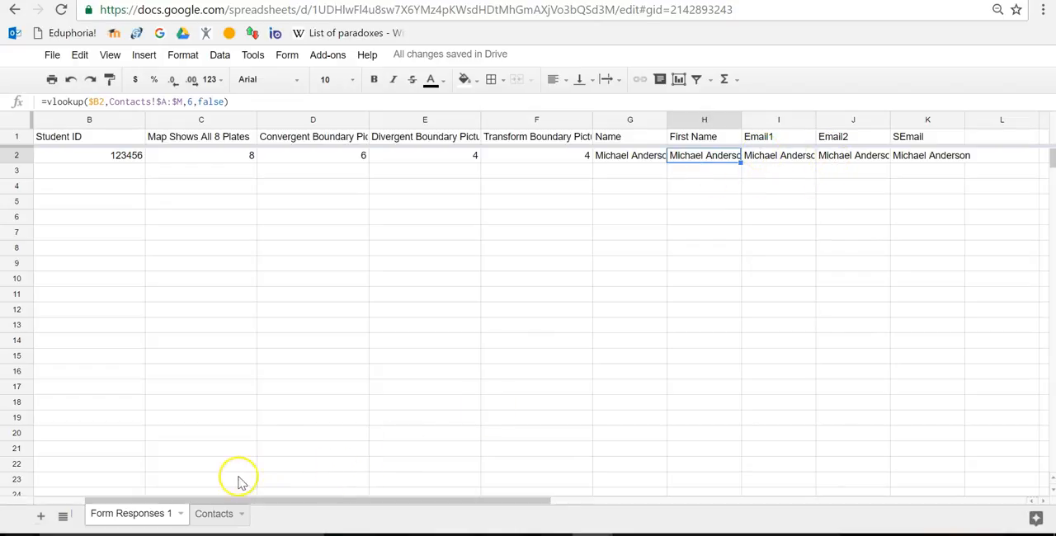
# Step across Contacts row 3 to locate the Name, First Name, Email and SEmail columns, then return to Form Responses 1
pyautogui.click(214, 514)
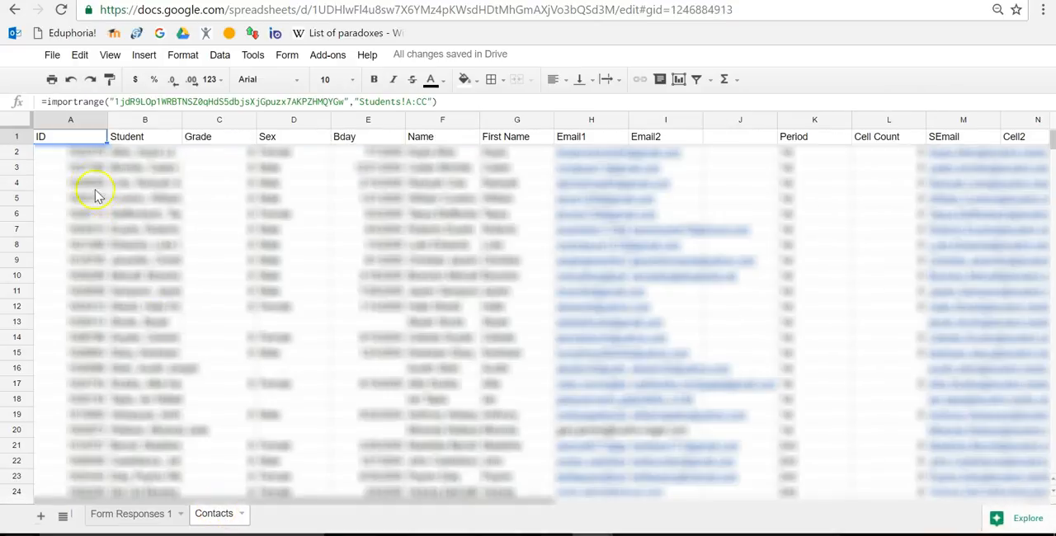
pyautogui.moveTo(81, 169); pyautogui.dragTo(78, 159)
pyautogui.press('Right')
pyautogui.press('Right')
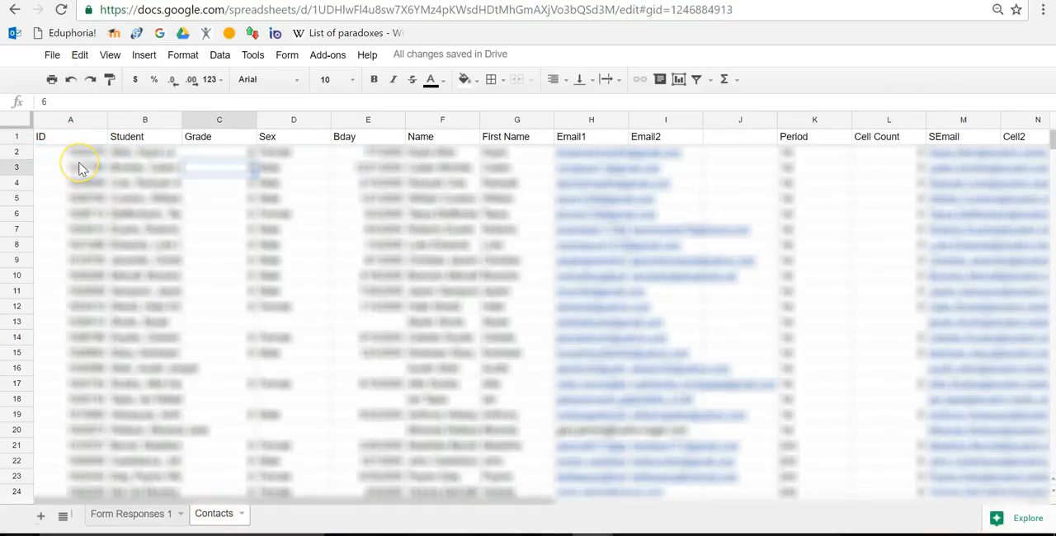
pyautogui.press('Right')
pyautogui.press('Right')
pyautogui.press('Right')
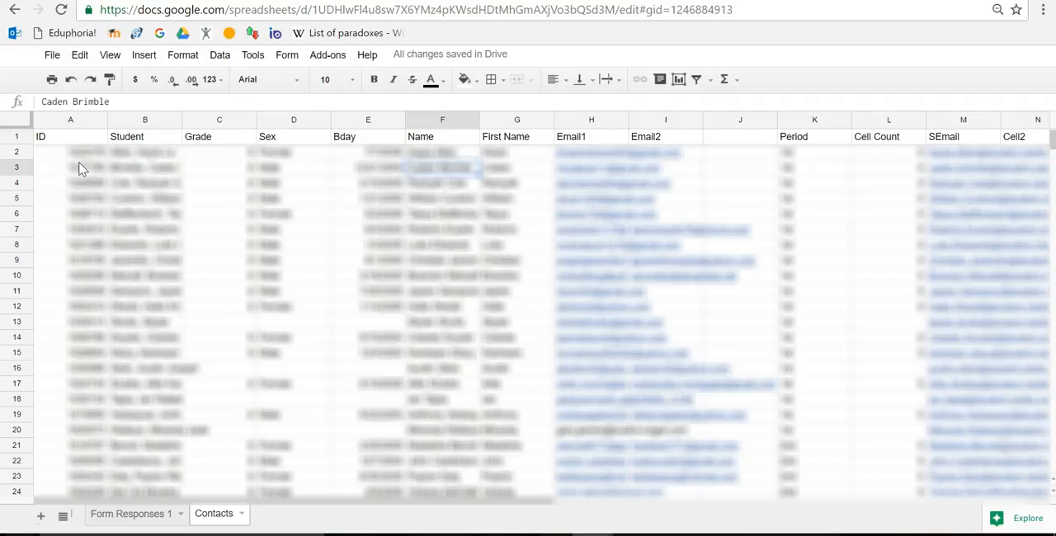
pyautogui.press('Right')
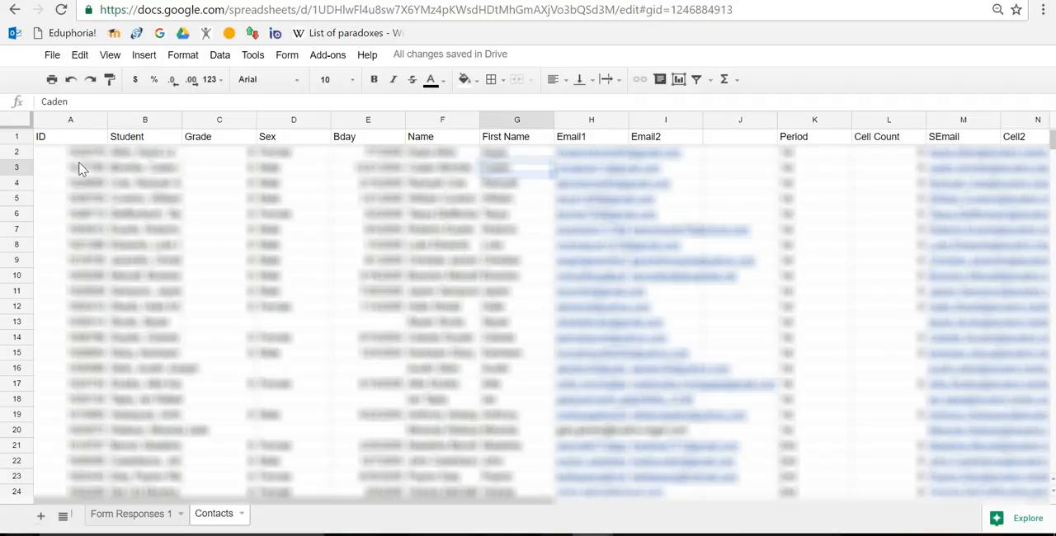
pyautogui.press('Right')
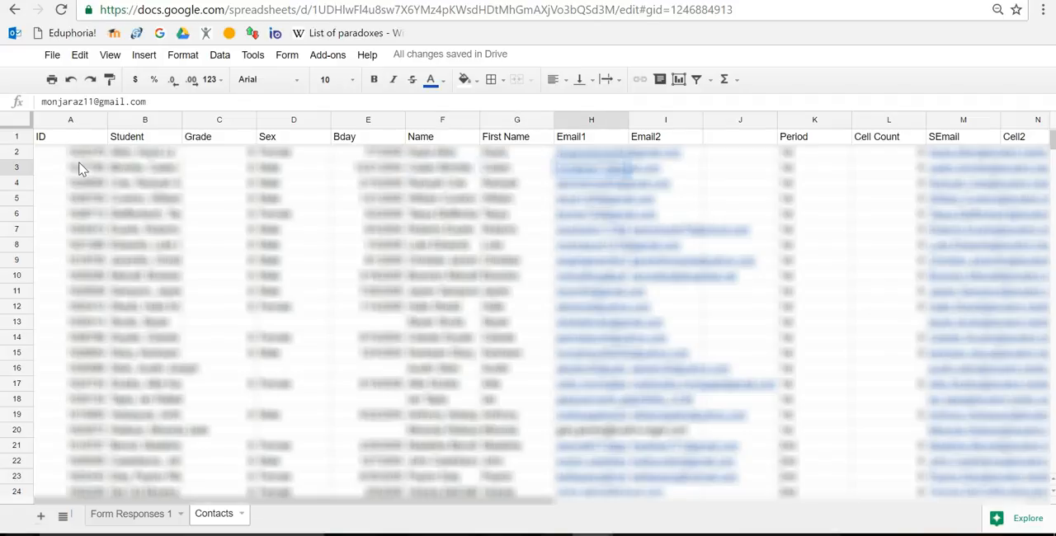
pyautogui.press('Right')
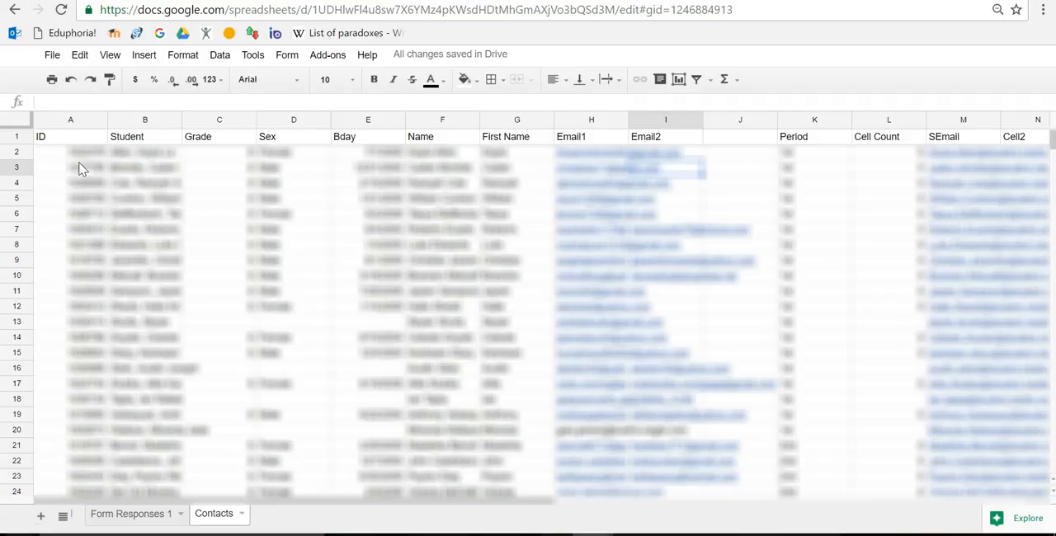
pyautogui.press('Right')
pyautogui.press('Right')
pyautogui.press('Right')
pyautogui.press('Right')
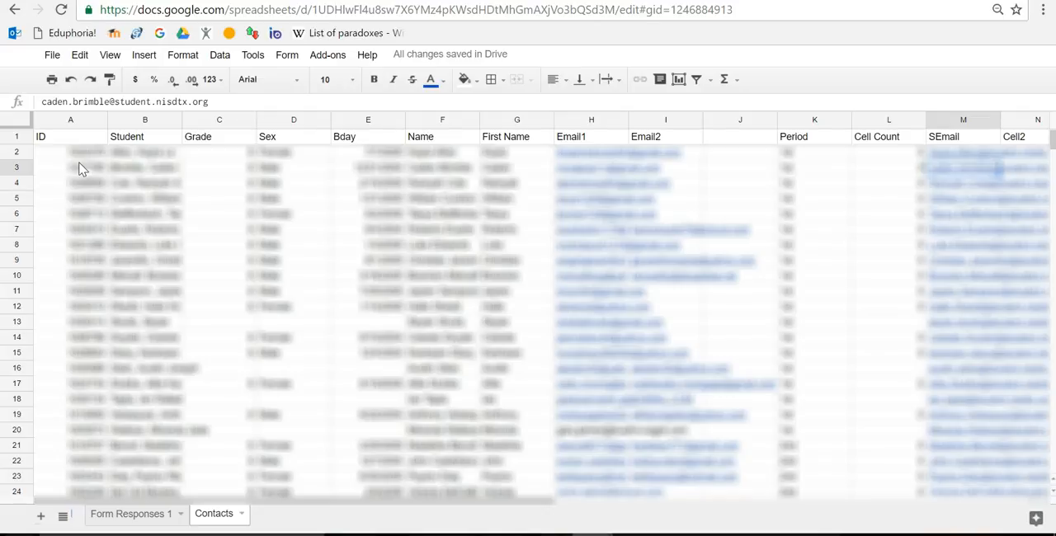
pyautogui.click(119, 522)
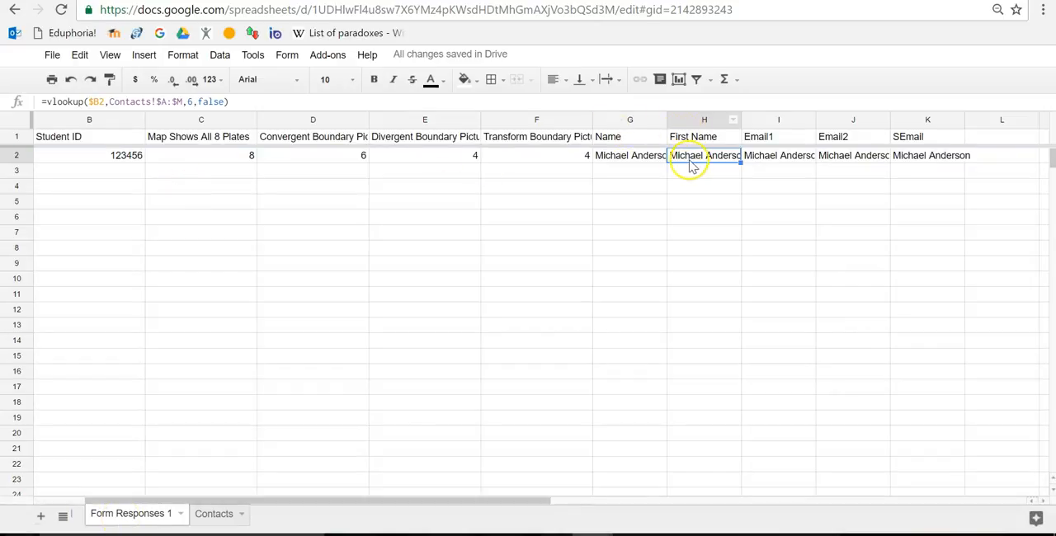
# Change the column index to 7 in H2's First Name lookup and 8 in I2's Email1 lookup
pyautogui.click(191, 100)
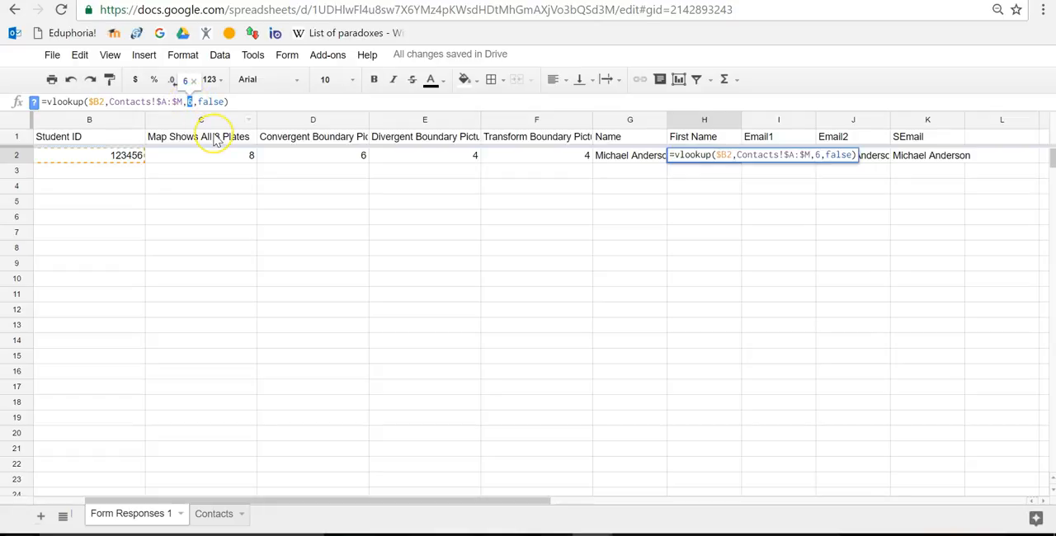
pyautogui.write('7')
pyautogui.press('Return')
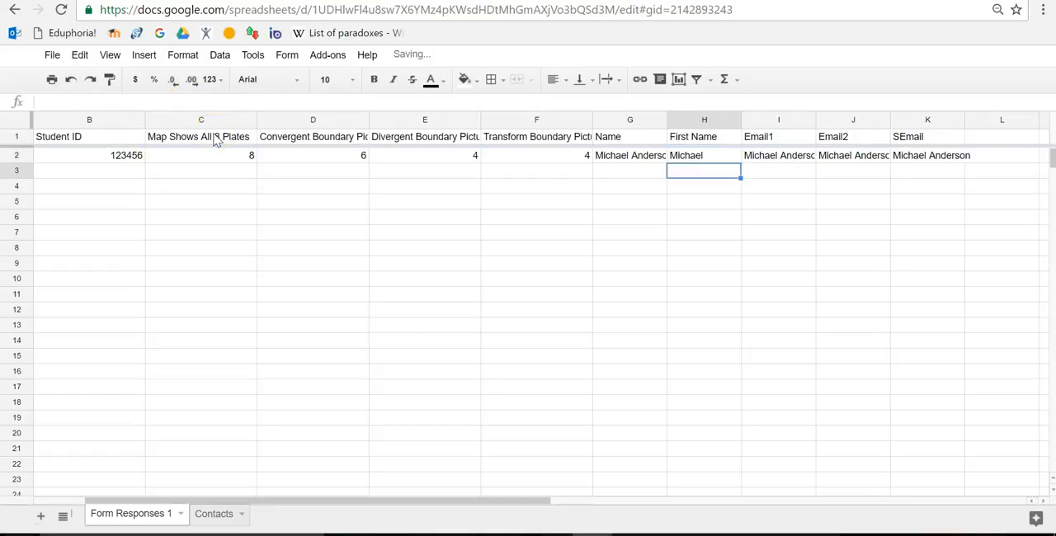
pyautogui.press('Up')
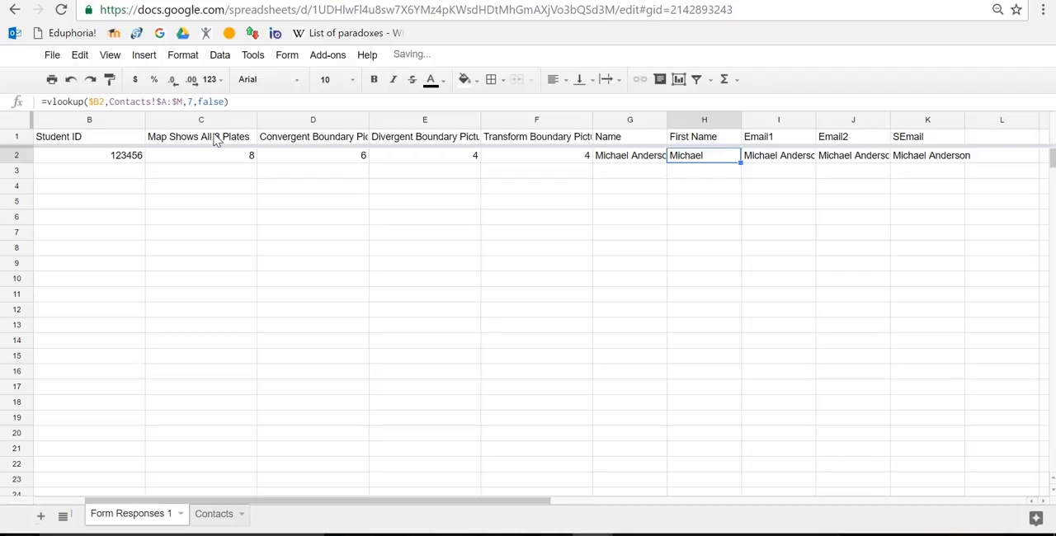
pyautogui.press('Right')
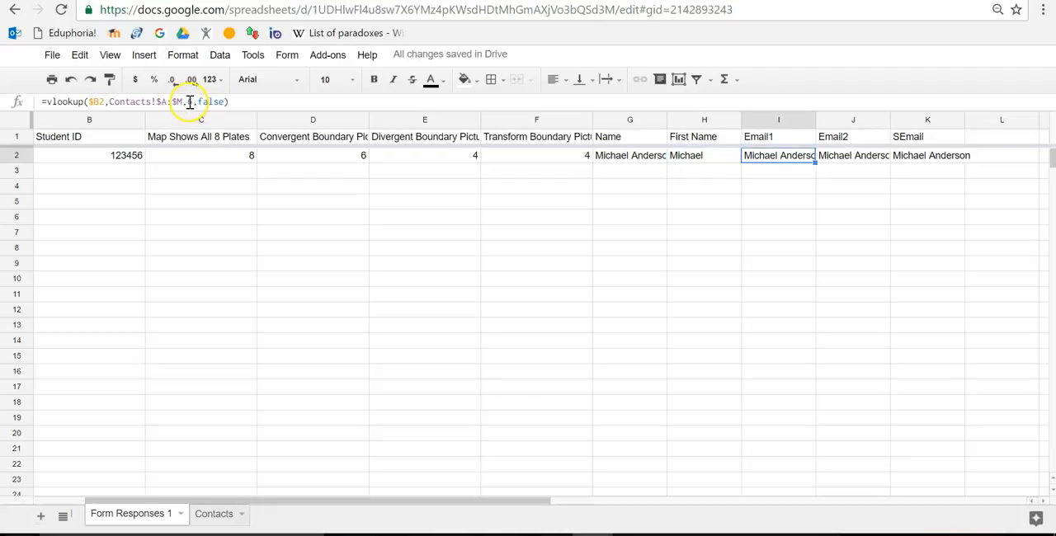
pyautogui.click(190, 102)
pyautogui.press('BackSpace')
pyautogui.write('8')
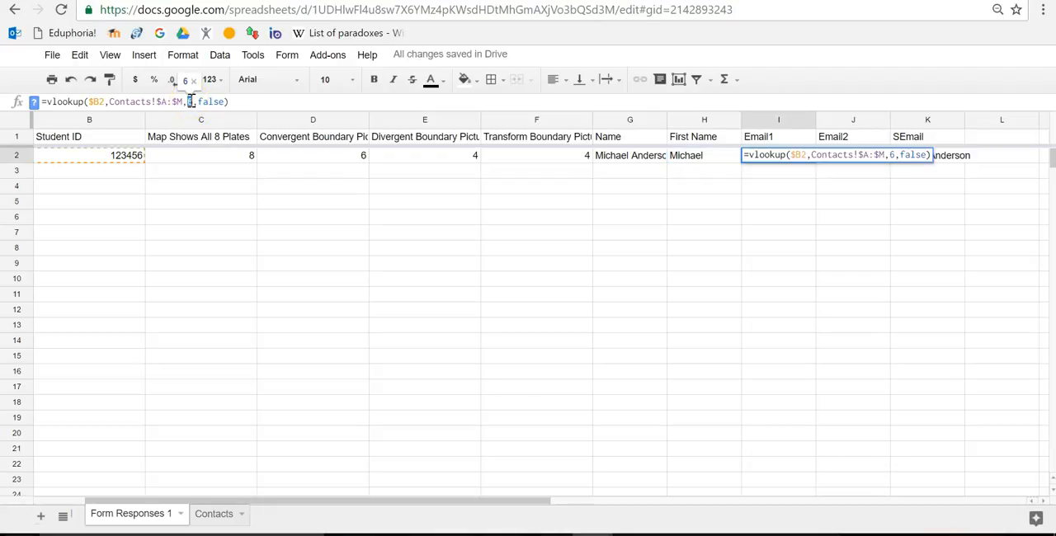
pyautogui.press('Return')
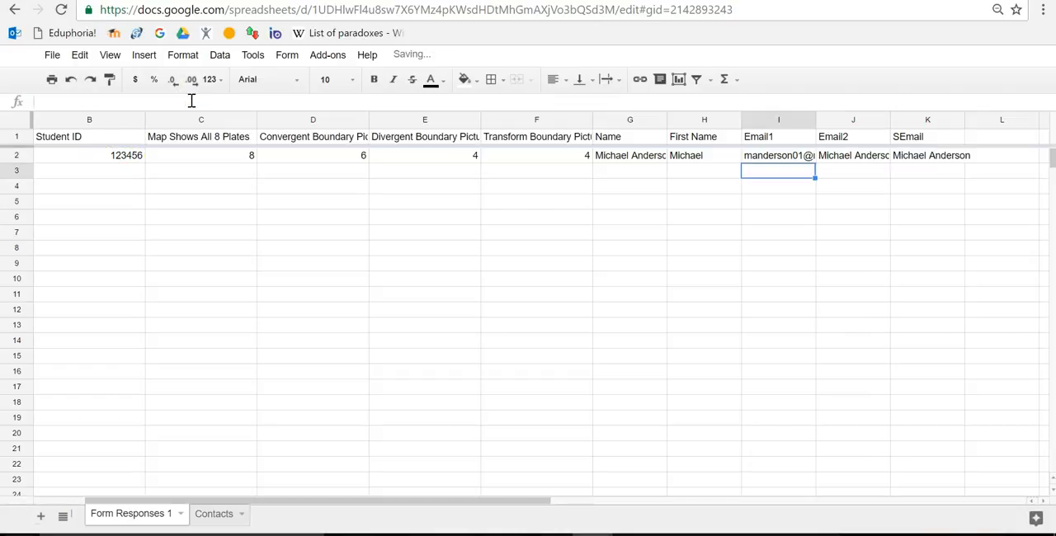
# Change the column index to 9 in J2's Email2 lookup and 13 in K2's SEmail lookup
pyautogui.press('Up')
pyautogui.press('Right')
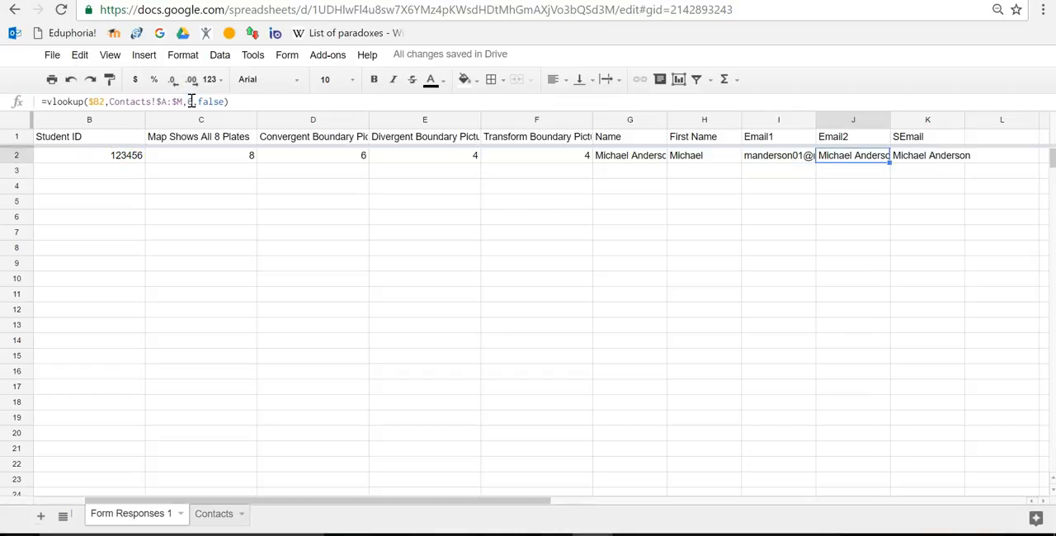
pyautogui.click(190, 101)
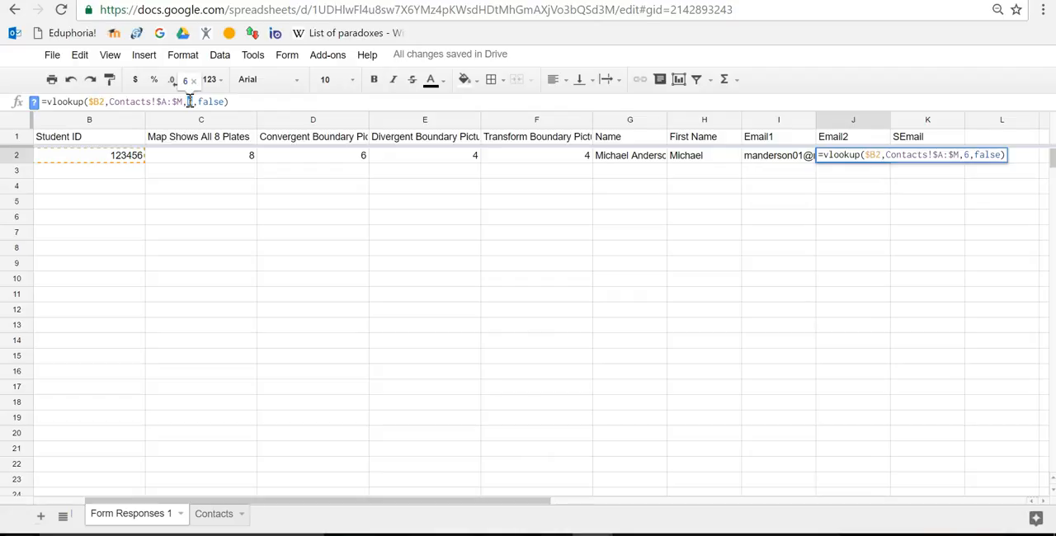
pyautogui.write('9')
pyautogui.press('Return')
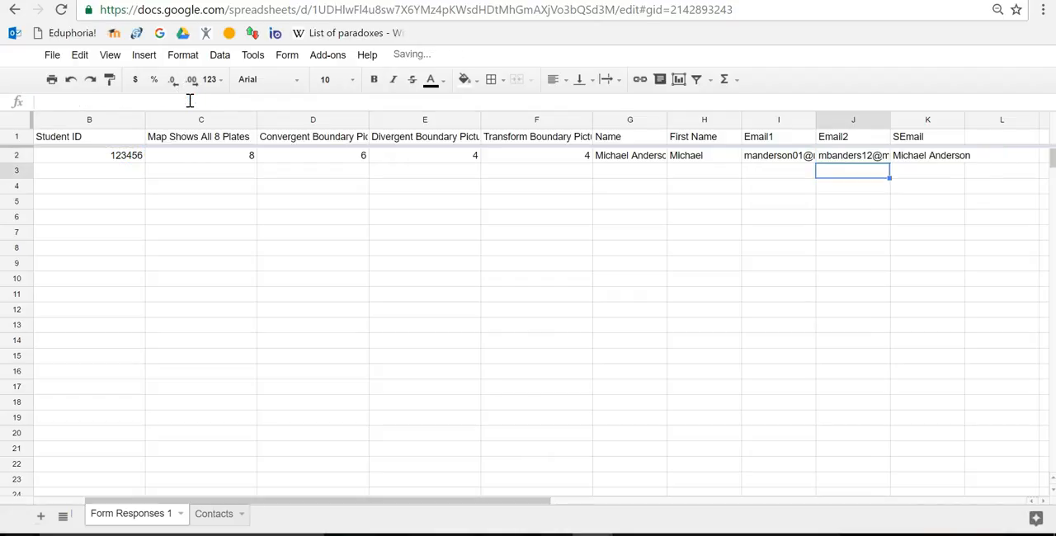
pyautogui.press('Up')
pyautogui.press('Right')
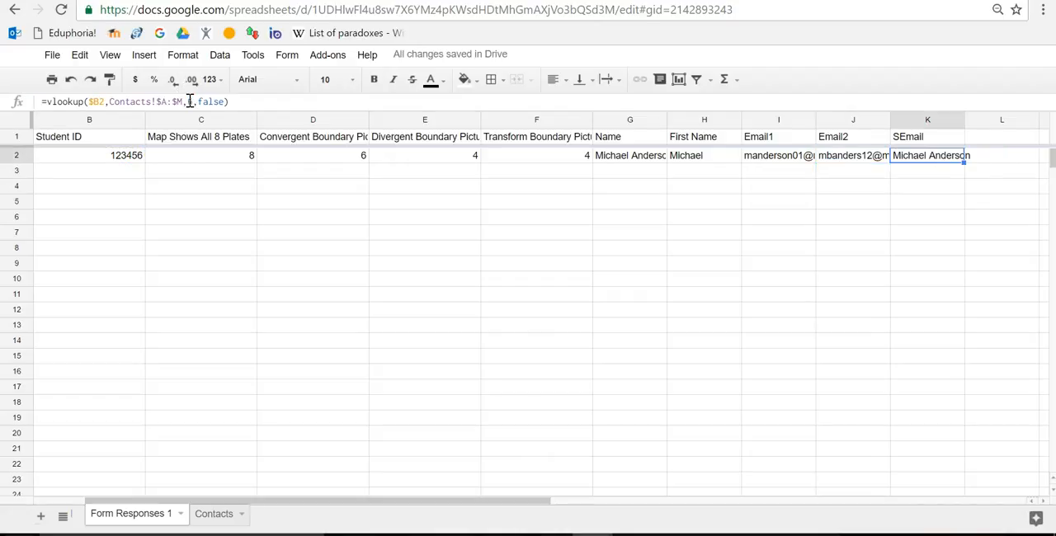
pyautogui.click(189, 101)
pyautogui.doubleClick(189, 101)
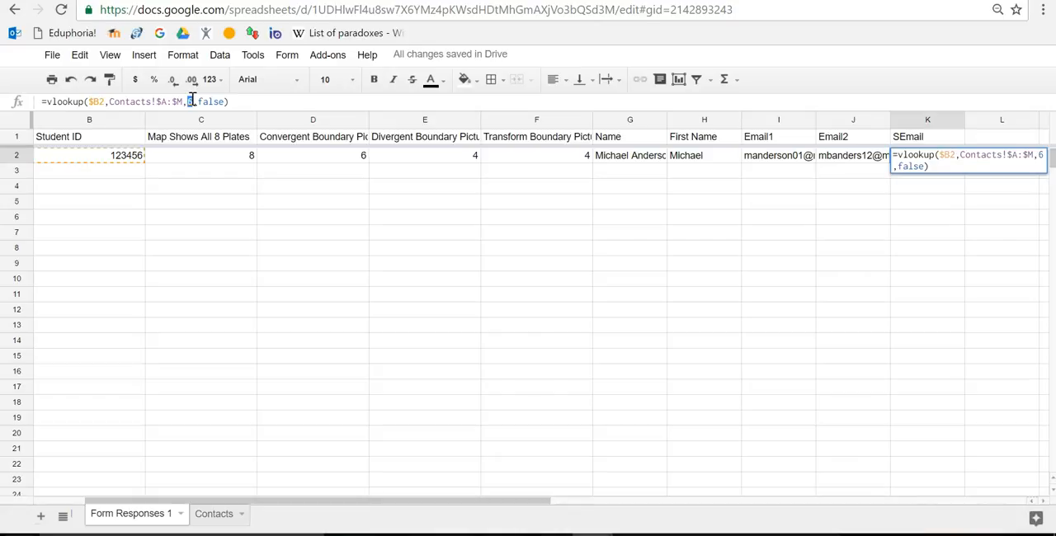
pyautogui.write('6')
pyautogui.write('13')
pyautogui.press('Return')
pyautogui.press('Up')
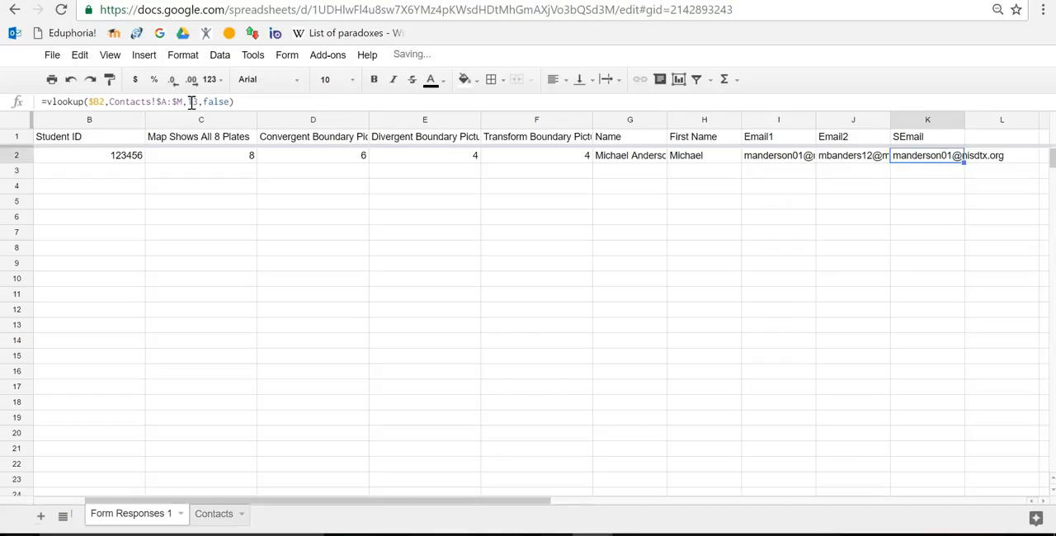
pyautogui.press('Left')
pyautogui.press('Left')
pyautogui.press('Left')
pyautogui.press('Left')
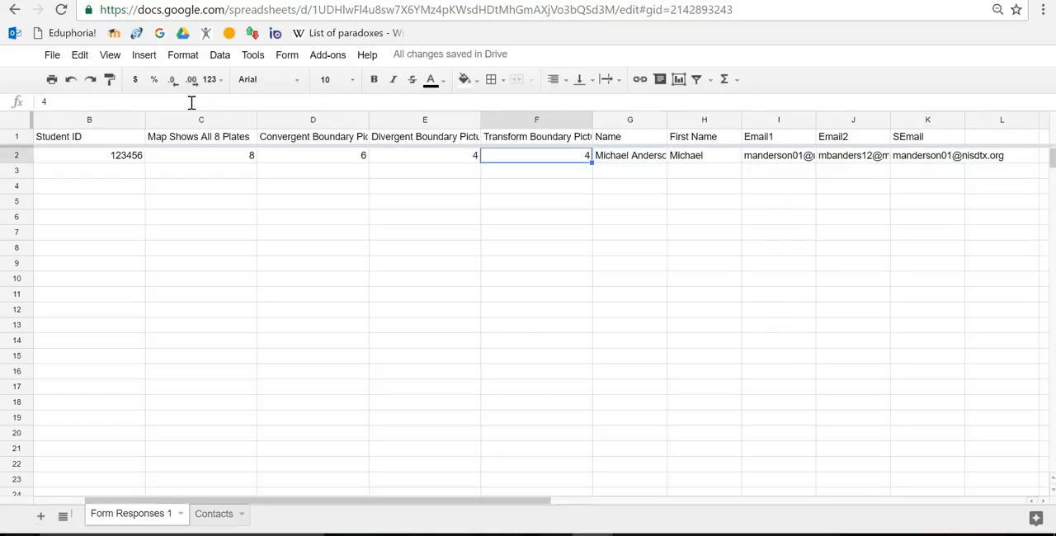
pyautogui.press('Left')
pyautogui.press('Left')
pyautogui.press('Left')
pyautogui.press('Left')
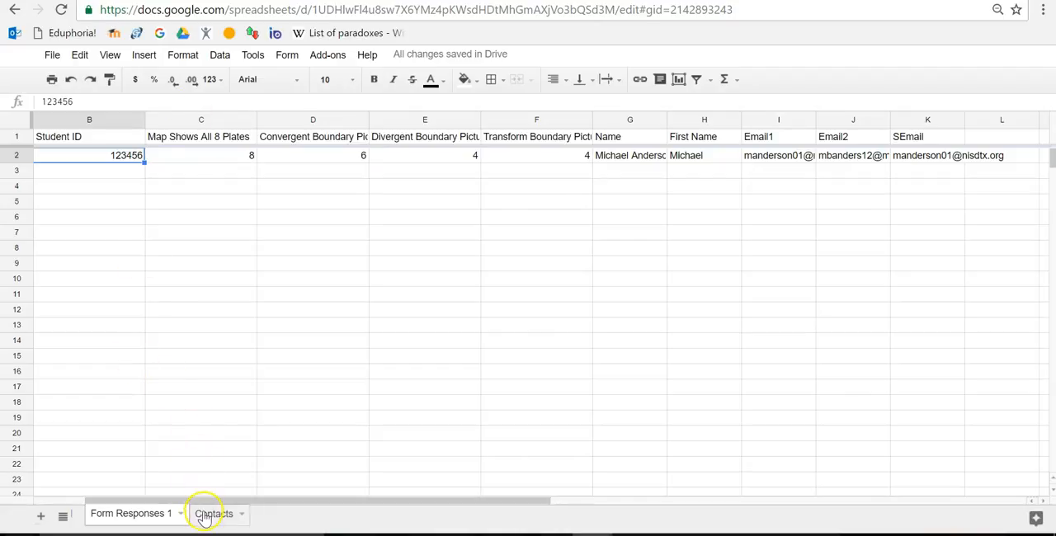
pyautogui.click(611, 159)
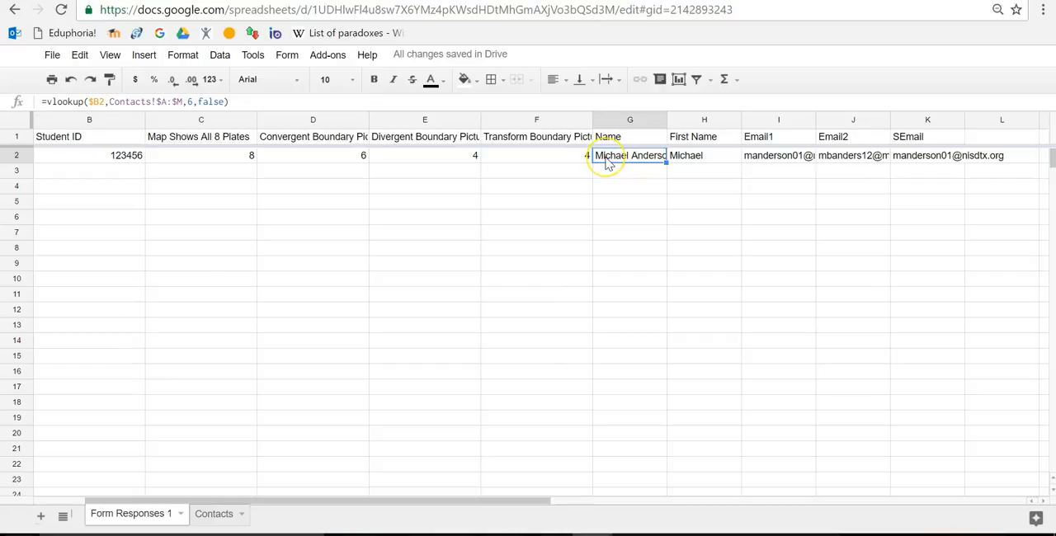
pyautogui.press('Right')
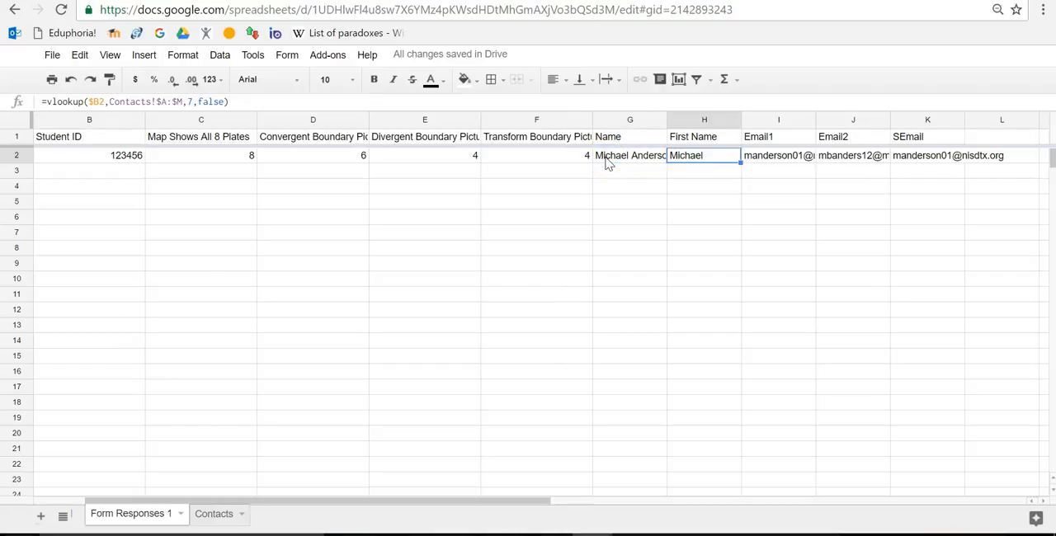
pyautogui.press('Right')
pyautogui.press('Right')
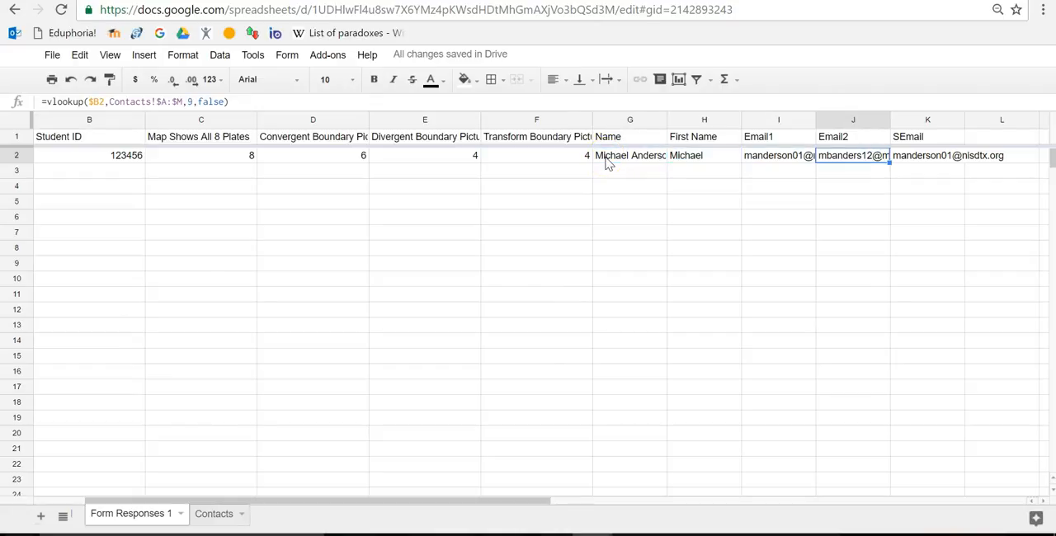
pyautogui.press('Right')
pyautogui.press('Left')
pyautogui.press('Left')
pyautogui.press('Left')
pyautogui.press('Left')
pyautogui.press('Left')
pyautogui.press('Left')
pyautogui.press('Left')
pyautogui.press('Left')
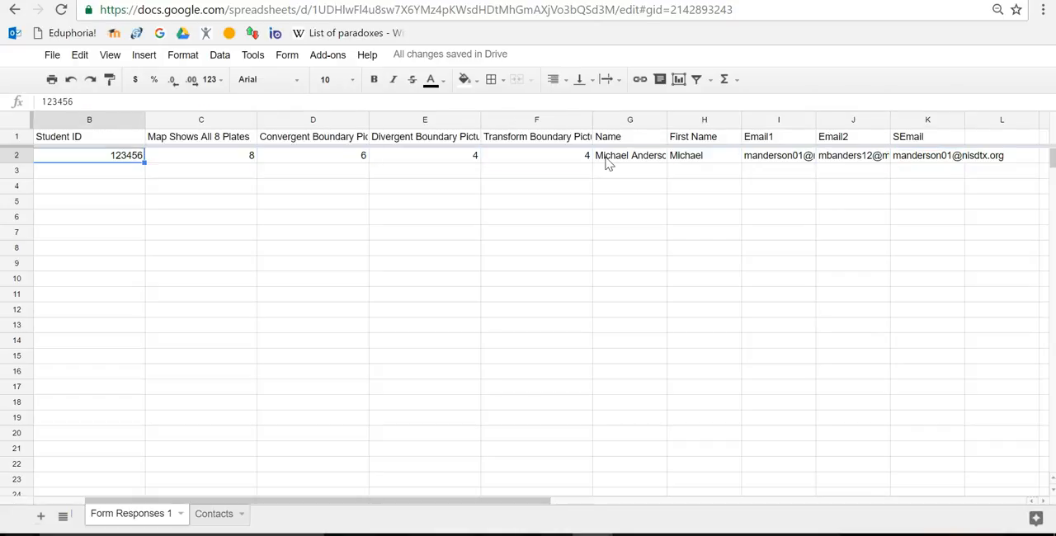